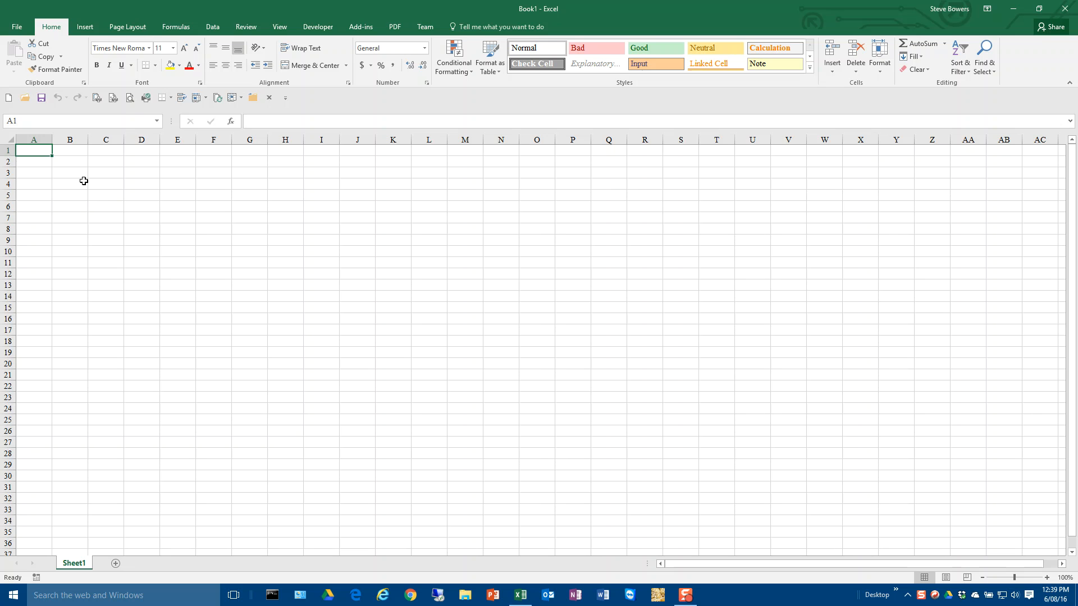
Enter the column headers Date, Location, Description and Amount in cells B3 to E3.
{"action": "left_click", "coordinate": [69, 172]}
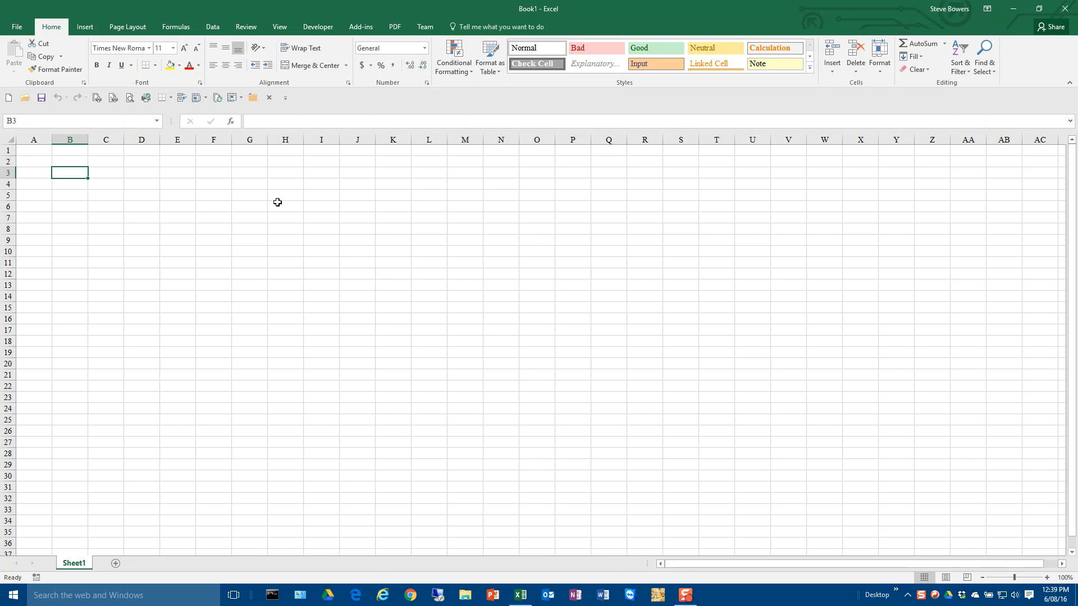
{"action": "type", "text": "Date"}
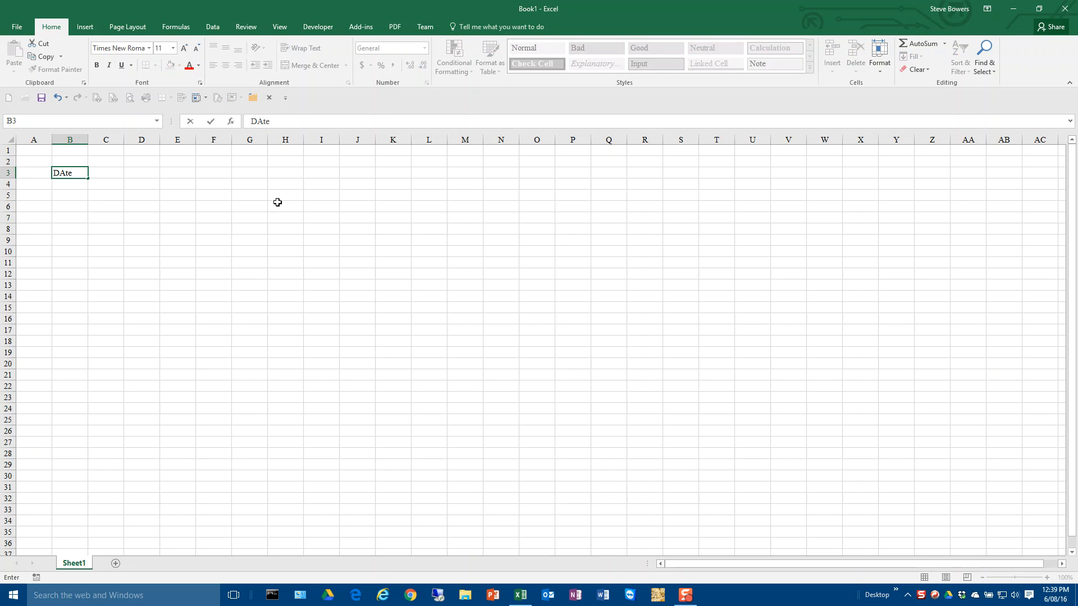
{"action": "key", "text": "Tab"}
{"action": "key", "text": "Left"}
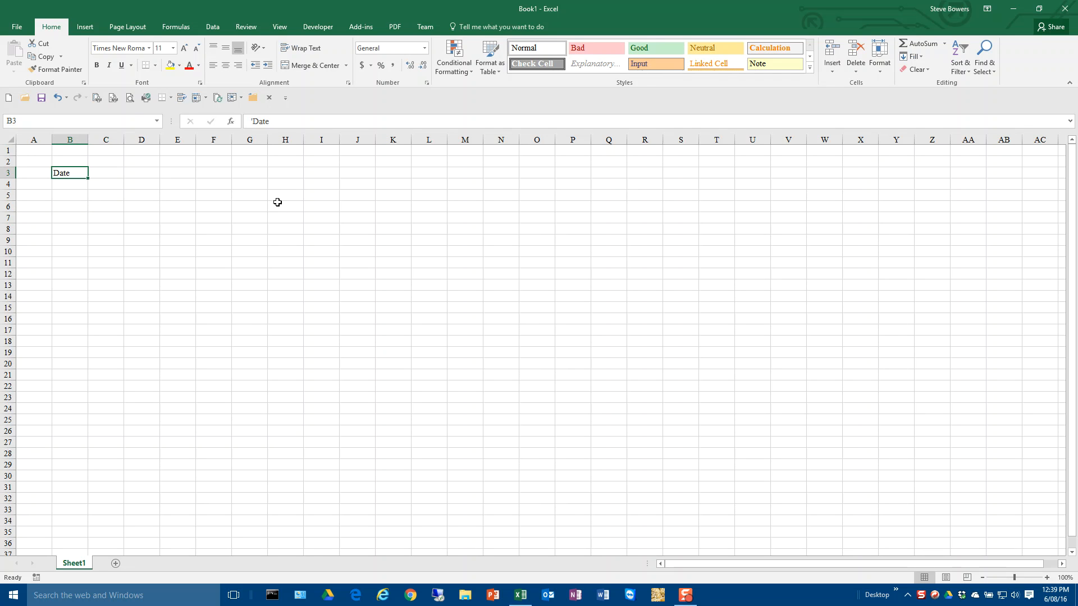
{"action": "key", "text": "Tab"}
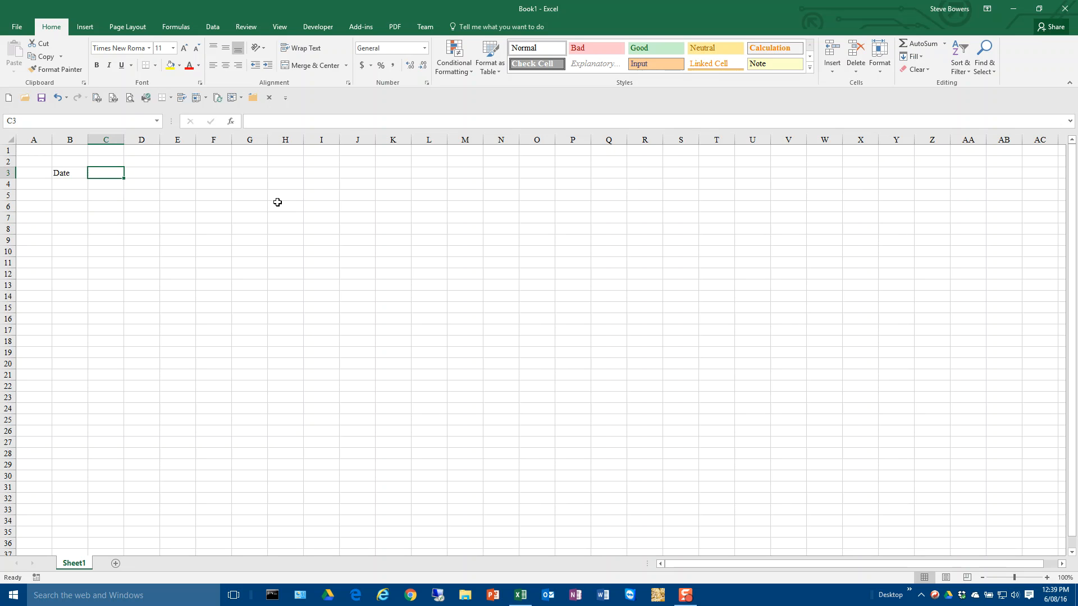
{"action": "type", "text": "Location"}
{"action": "key", "text": "Tab"}
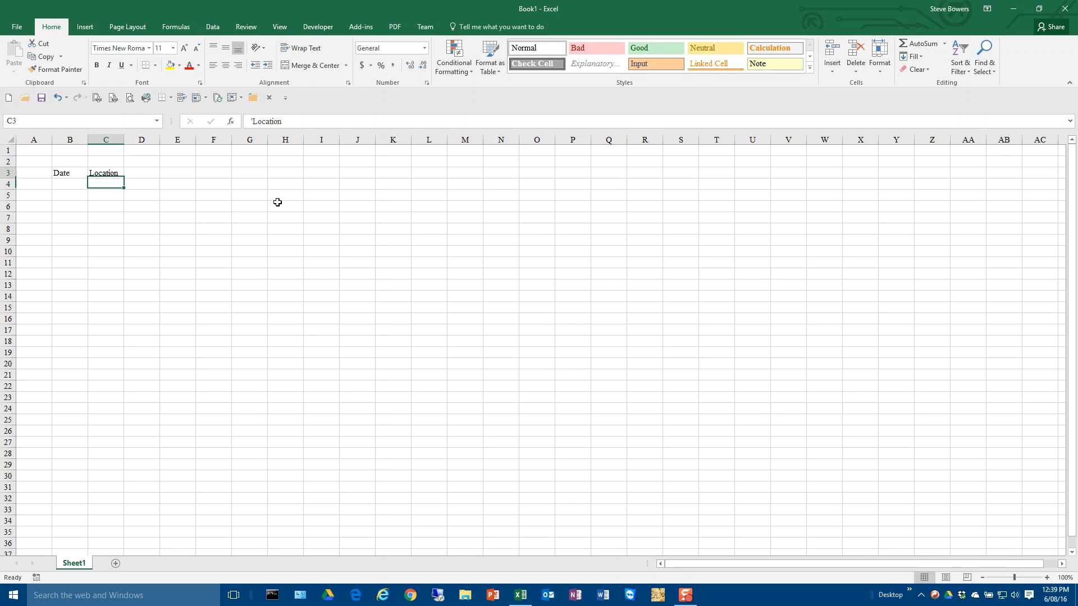
{"action": "type", "text": "Descr"}
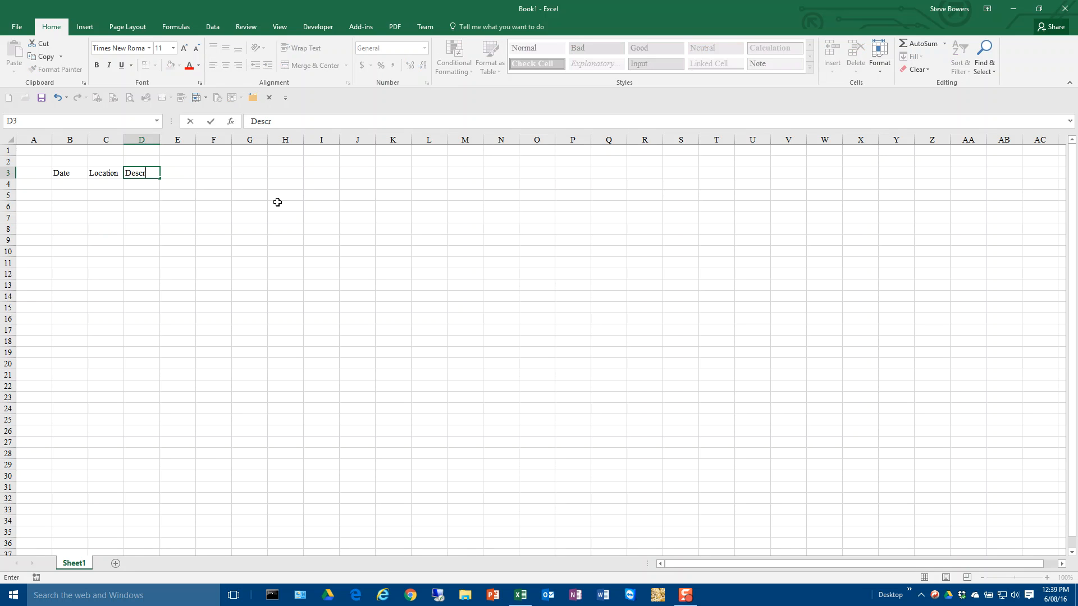
{"action": "type", "text": "iption"}
{"action": "key", "text": "Tab"}
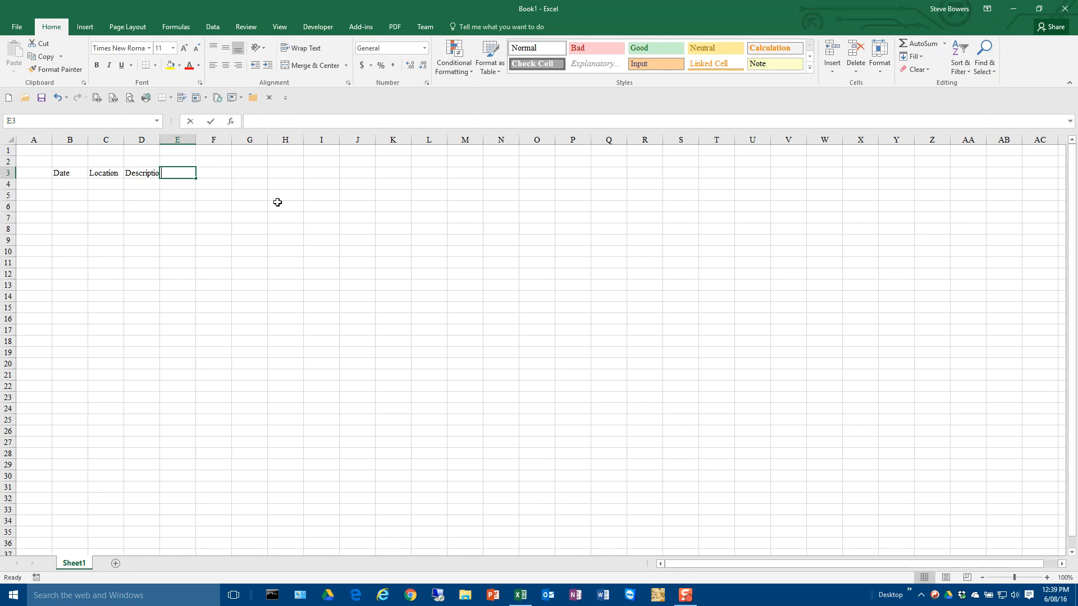
{"action": "type", "text": "Amount"}
{"action": "key", "text": "Down"}
Make the header cells B3:E3 bold.
{"action": "key", "text": "Up"}
{"action": "key", "text": "Left"}
{"action": "key", "text": "Left"}
{"action": "key", "text": "Left"}
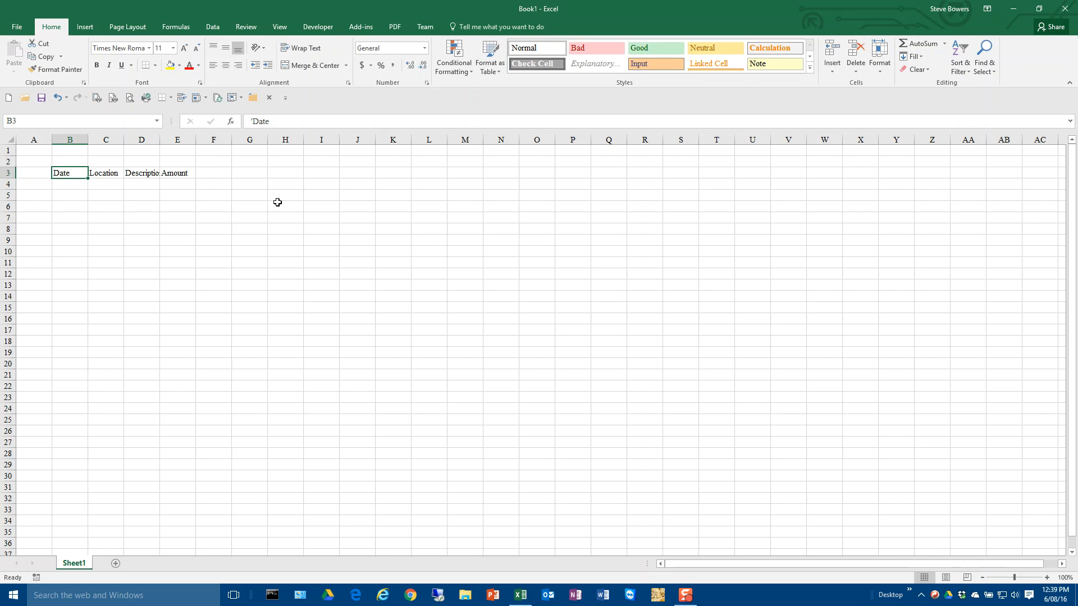
{"action": "key", "text": "shift+Right"}
{"action": "key", "text": "shift+Right"}
{"action": "key", "text": "shift+Right"}
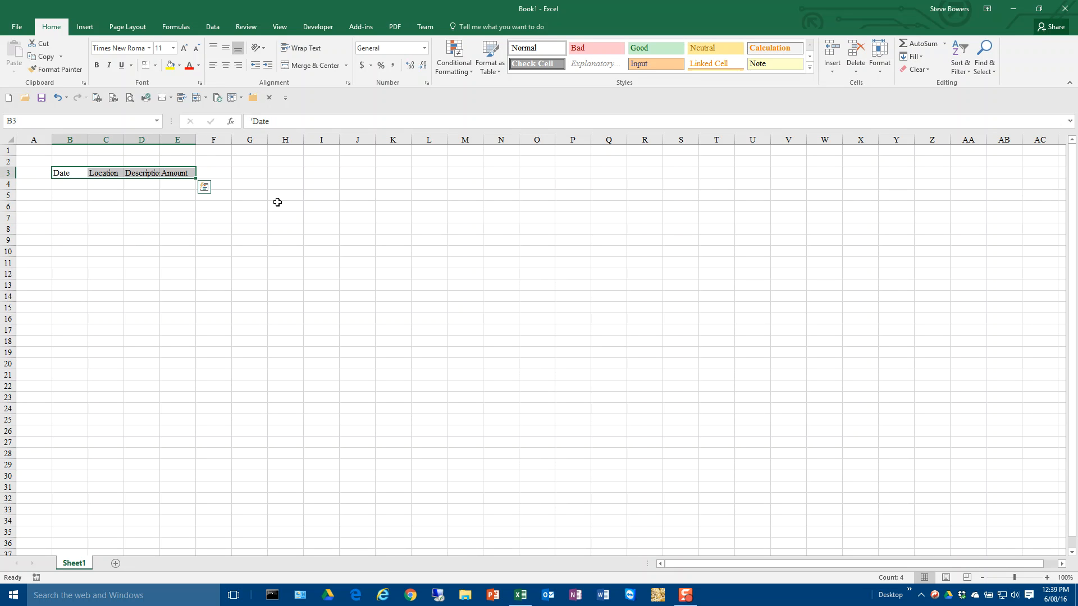
{"action": "key", "text": "ctrl+b"}
Freeze the panes above row 4 so the header row stays in view.
{"action": "key", "text": "Left"}
{"action": "key", "text": "Down"}
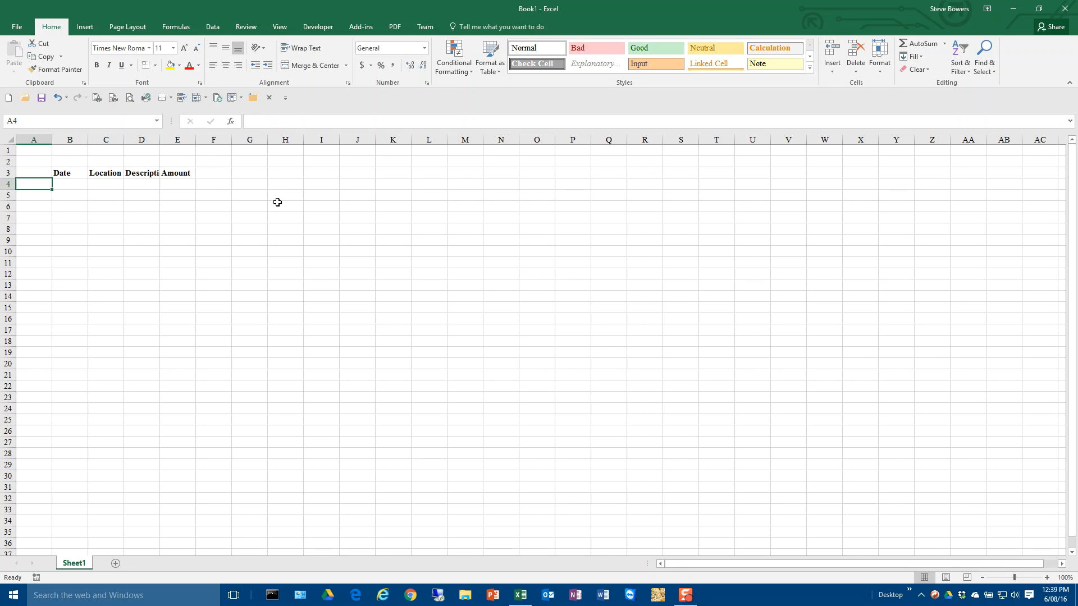
{"action": "left_click", "coordinate": [287, 30]}
{"action": "left_click", "coordinate": [364, 59]}
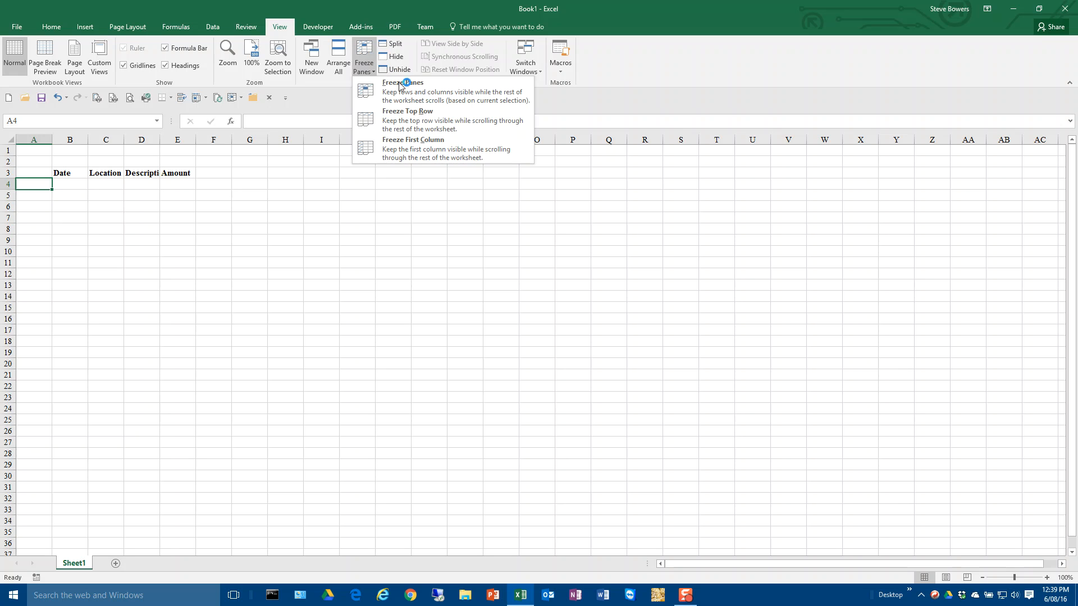
{"action": "left_click", "coordinate": [410, 86]}
Start the first record with the date 08-Jun-16 in B4 and the location Vancouver in C4.
{"action": "key", "text": "Right"}
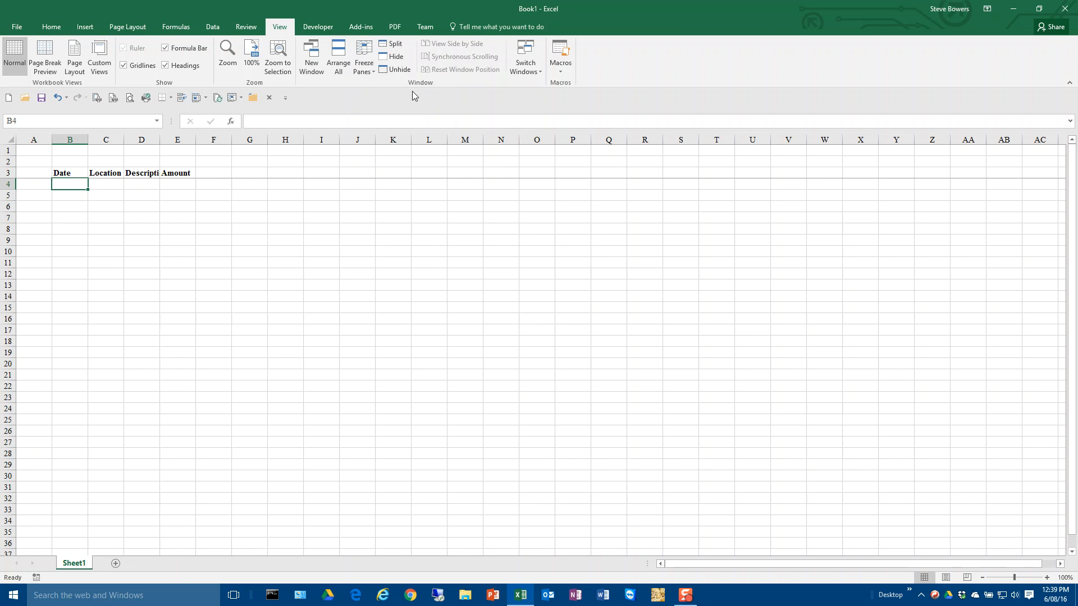
{"action": "type", "text": "0"}
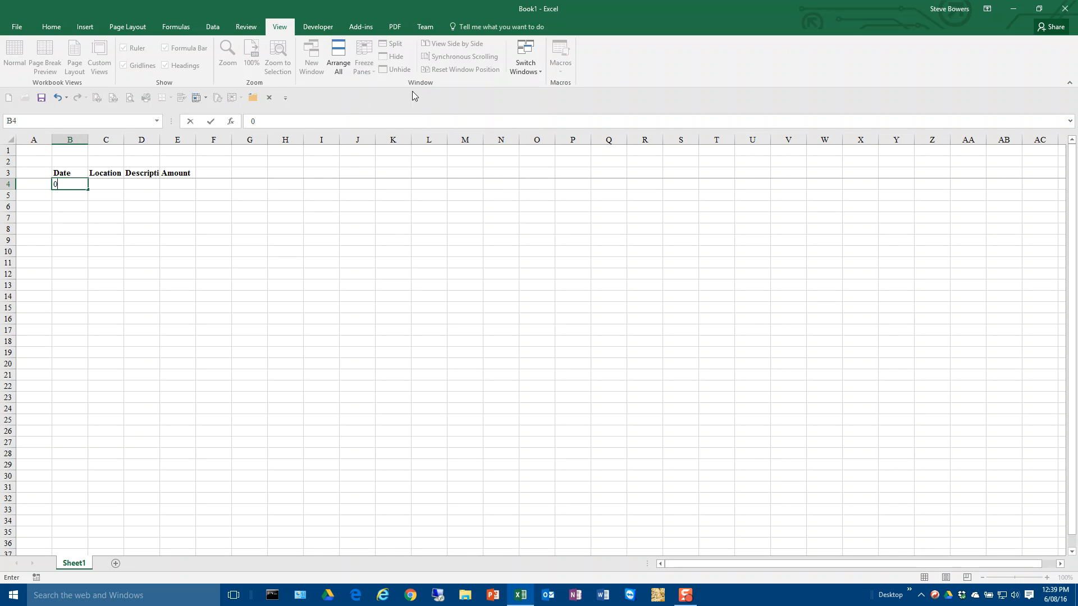
{"action": "type", "text": "8-jun-16"}
{"action": "key", "text": "Return"}
{"action": "key", "text": "Up"}
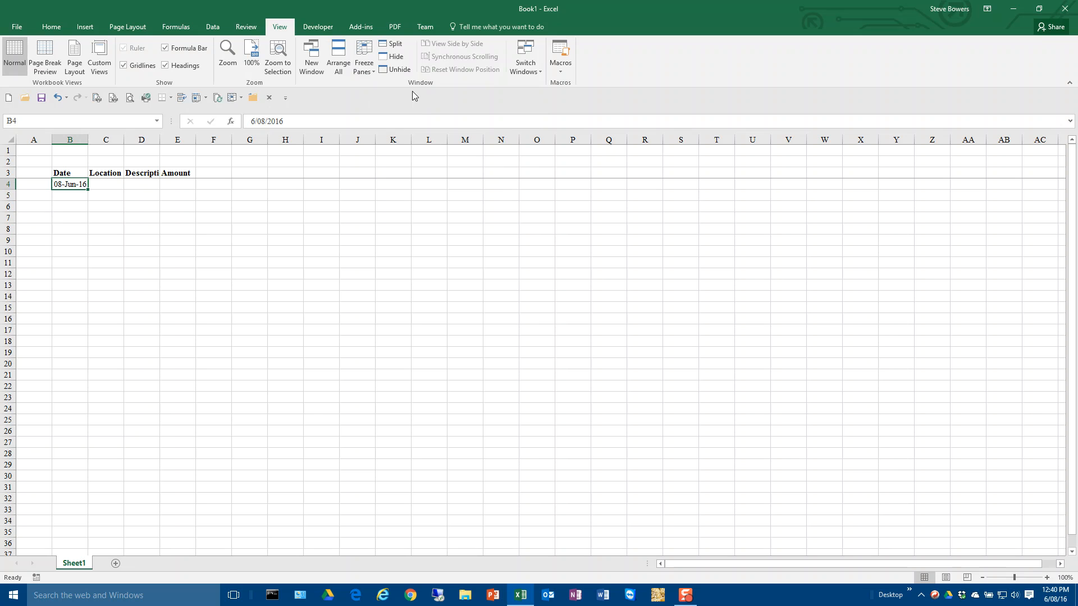
{"action": "key", "text": "Tab"}
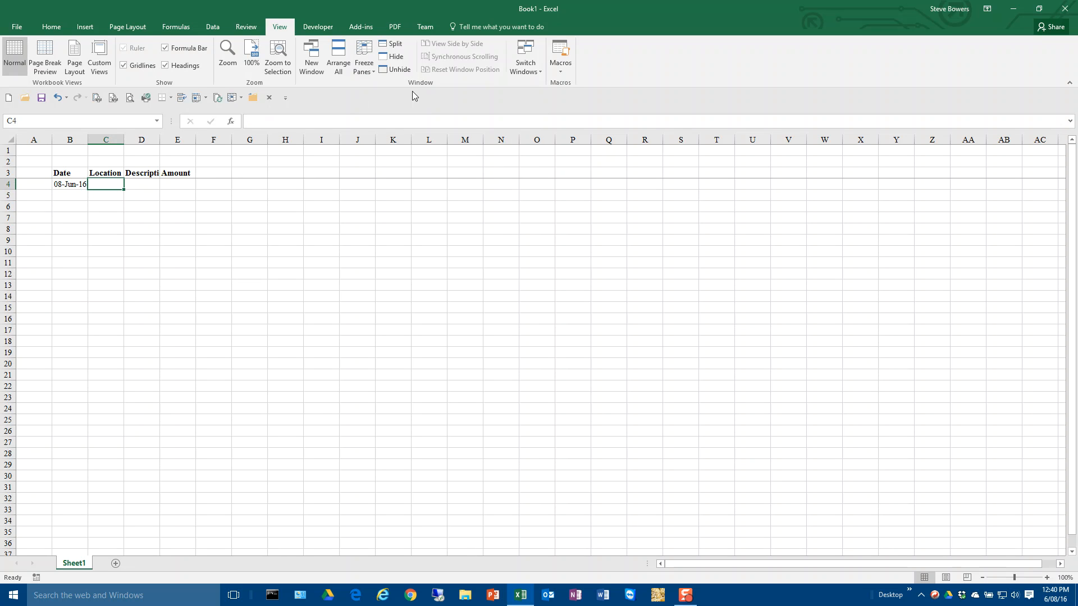
{"action": "type", "text": "Vancouver"}
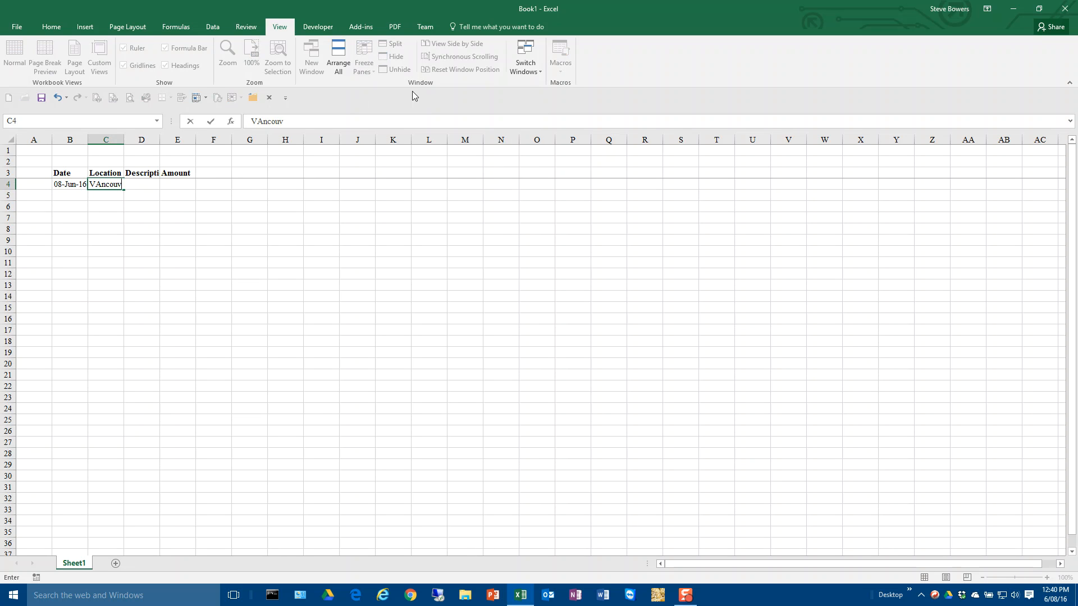
{"action": "key", "text": "Tab"}
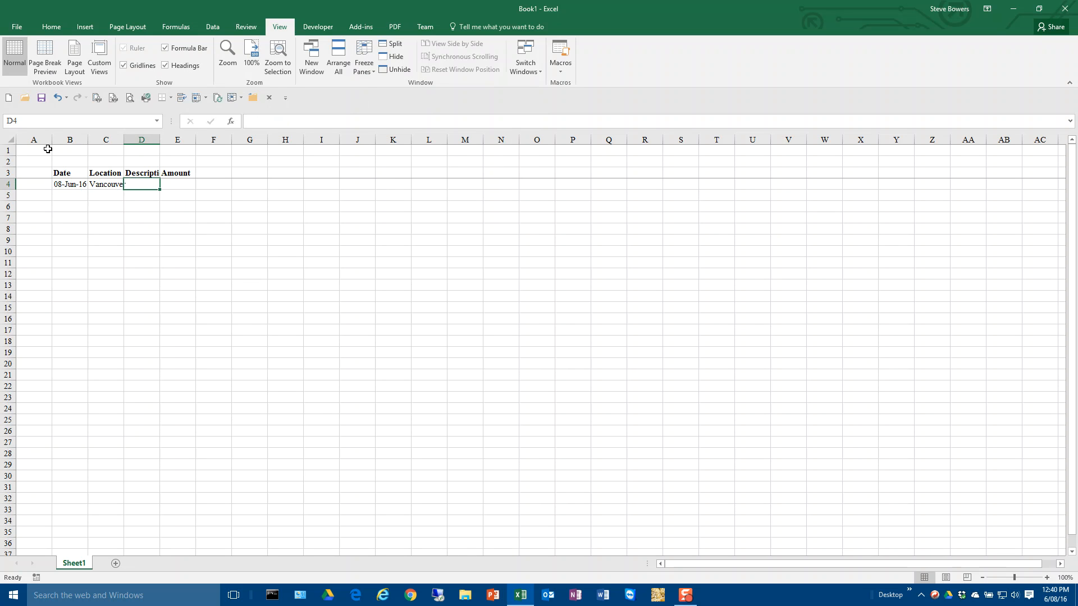
Autofit the width of column D to the Description header.
{"action": "double_click", "coordinate": [160, 139]}
{"action": "right_click", "coordinate": [185, 140]}
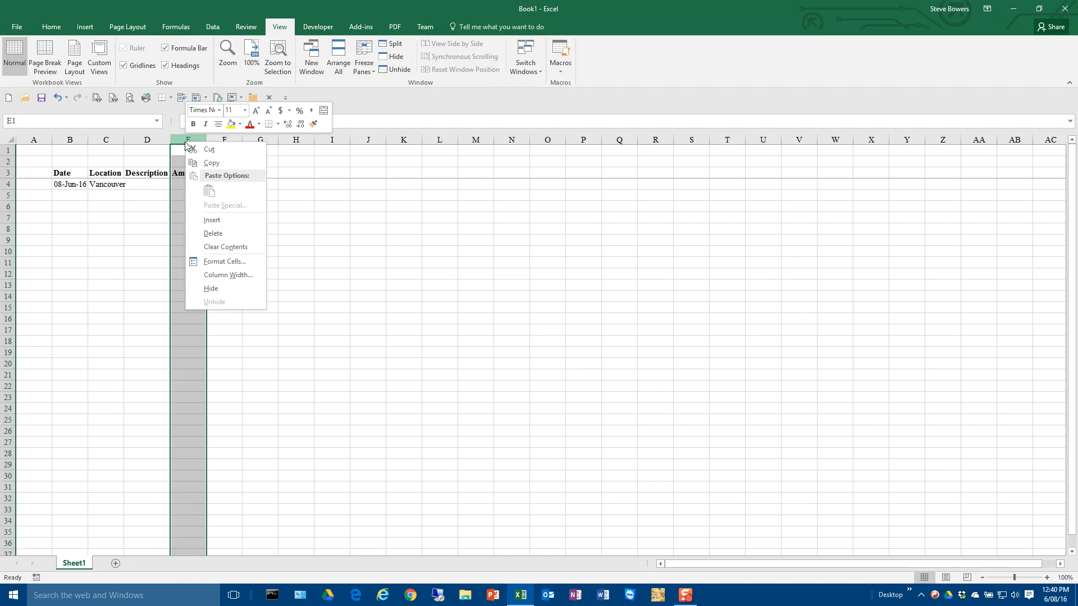
{"action": "key", "text": "Escape"}
Complete the first record with the description Item Sales in D4 and the amount 50 in E4.
{"action": "left_click", "coordinate": [139, 184]}
{"action": "type", "text": "Item Sales"}
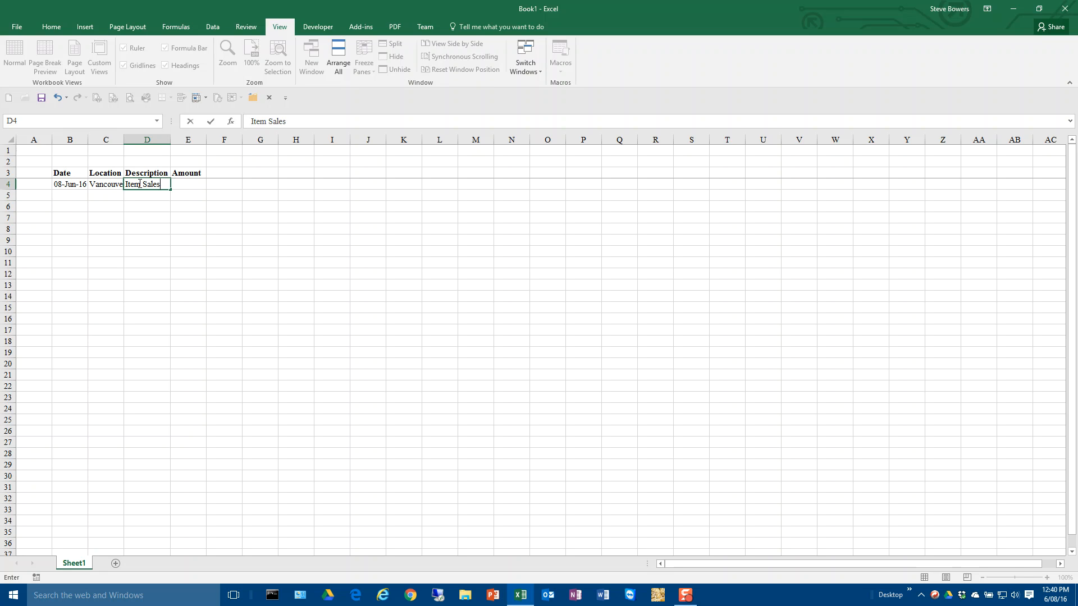
{"action": "key", "text": "Tab"}
{"action": "type", "text": "5"}
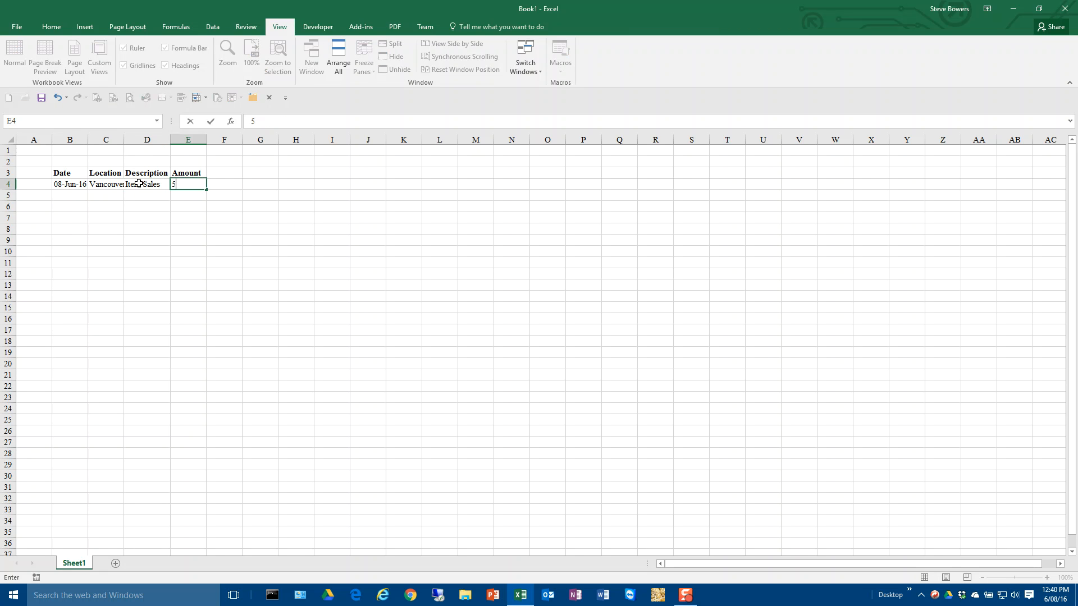
{"action": "type", "text": "0"}
{"action": "key", "text": "Return"}
{"action": "key", "text": "Up"}
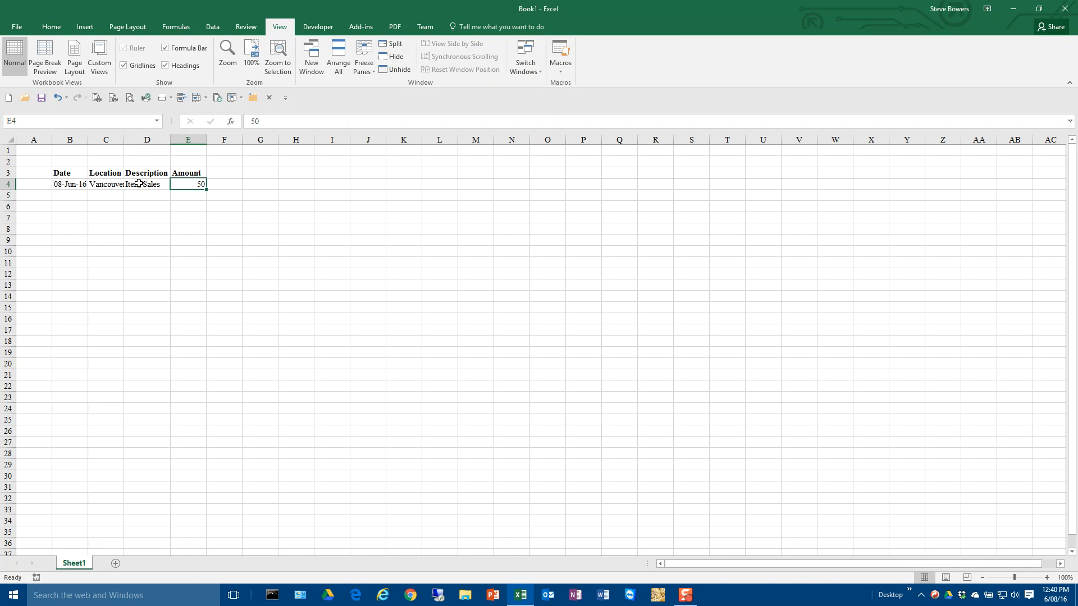
Enter the date 07-Jun-16 in B5 for the second record.
{"action": "key", "text": "Left"}
{"action": "key", "text": "Left"}
{"action": "key", "text": "Left"}
{"action": "key", "text": "Down"}
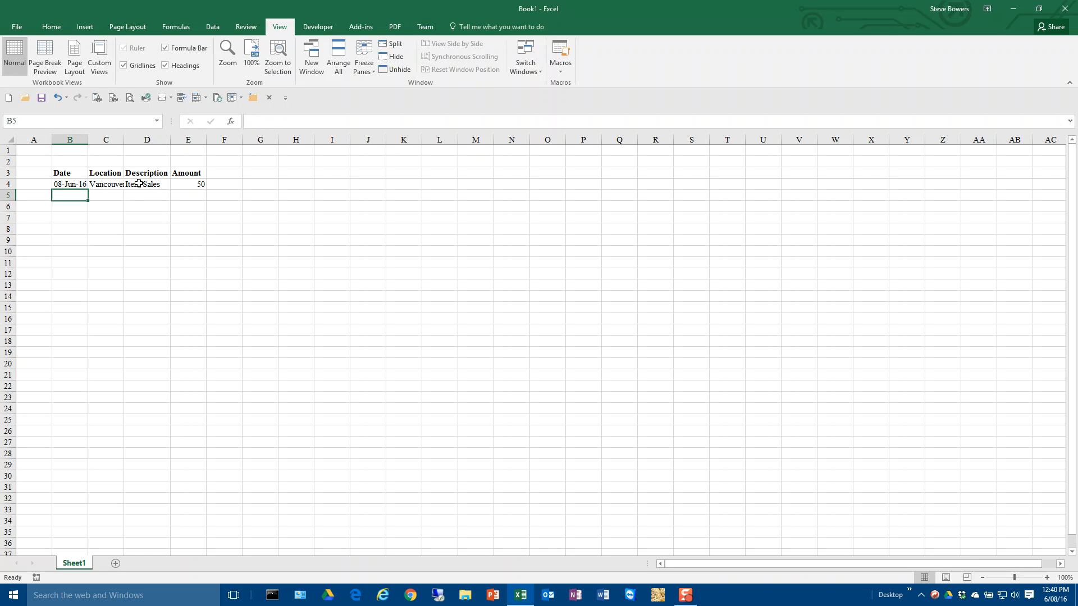
{"action": "type", "text": "07-"}
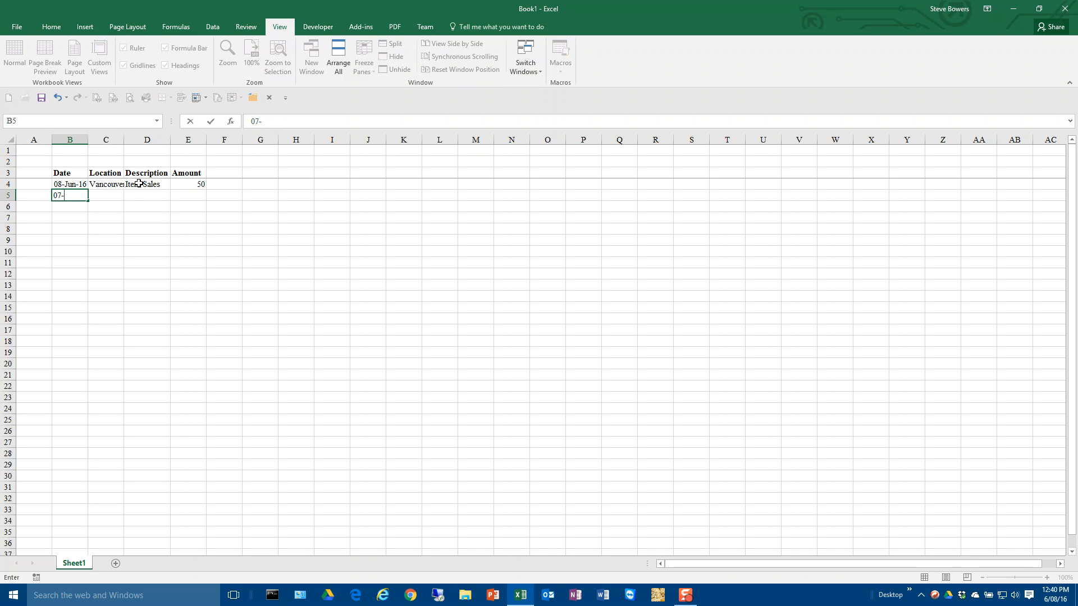
{"action": "type", "text": "Jun-16"}
{"action": "key", "text": "Tab"}
Copy the location Vancouver and the description Item Sales from row 4 into C5 and D5.
{"action": "key", "text": "Up"}
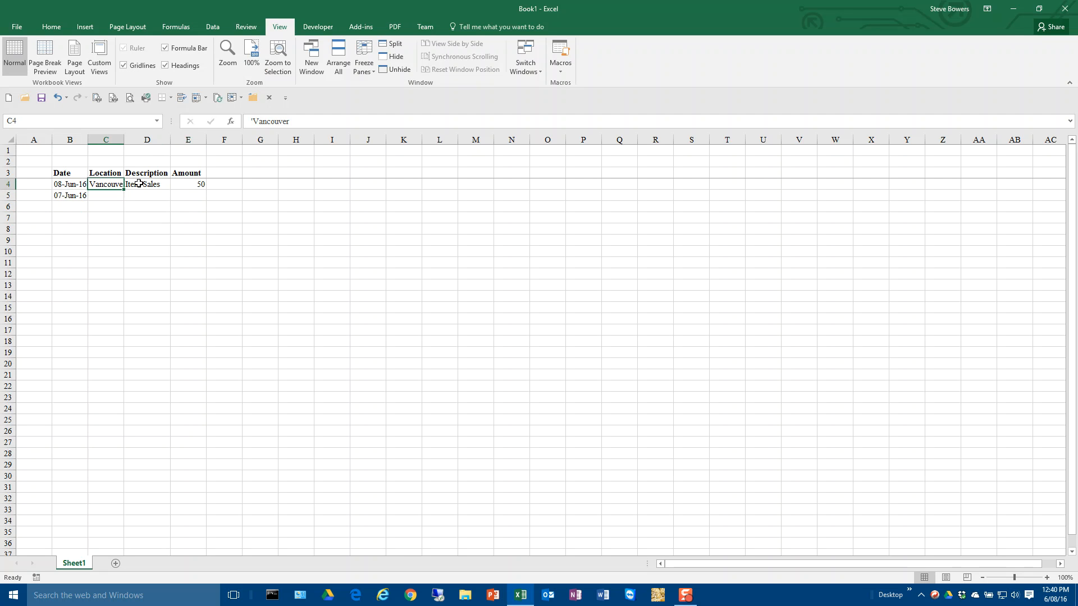
{"action": "key", "text": "ctrl+c"}
{"action": "key", "text": "Down"}
{"action": "key", "text": "ctrl+v"}
{"action": "key", "text": "Right"}
{"action": "key", "text": "Up"}
{"action": "key", "text": "ctrl+c"}
{"action": "key", "text": "Down"}
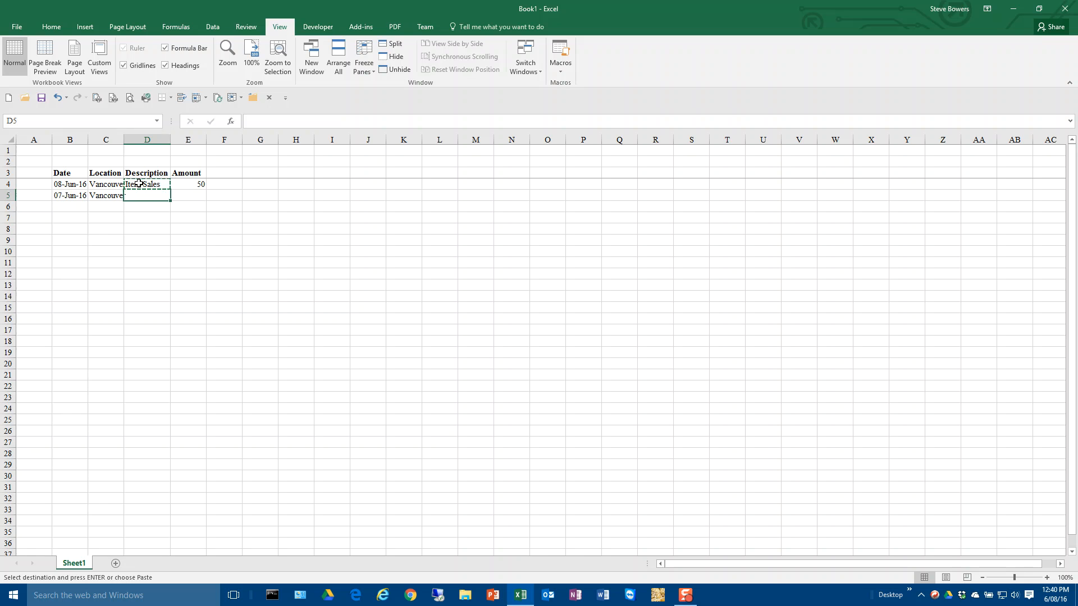
{"action": "key", "text": "ctrl+v"}
Enter the amount 100 in E5.
{"action": "key", "text": "Right"}
{"action": "type", "text": "100"}
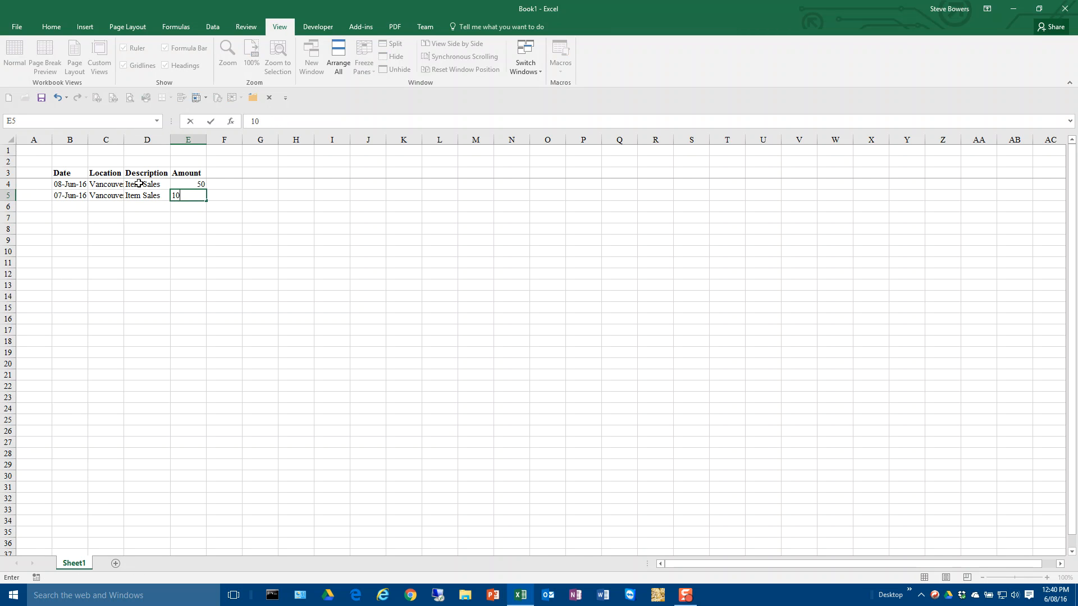
{"action": "key", "text": "Return"}
Enter the date 09-Jun-16 in B6 for the third record.
{"action": "key", "text": "Left"}
{"action": "key", "text": "Left"}
{"action": "key", "text": "Left"}
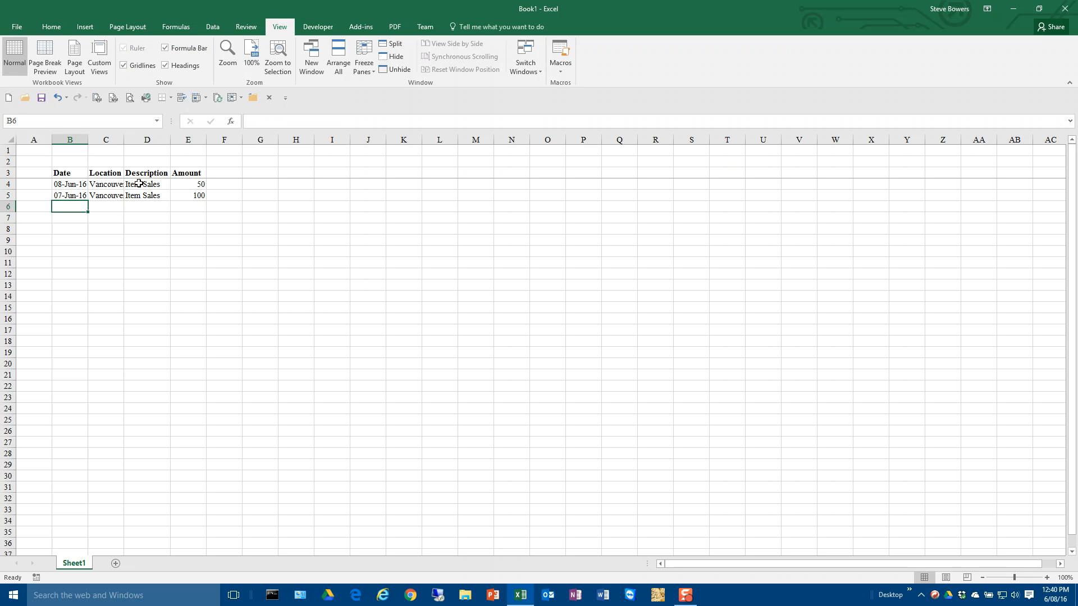
{"action": "type", "text": "09-ju"}
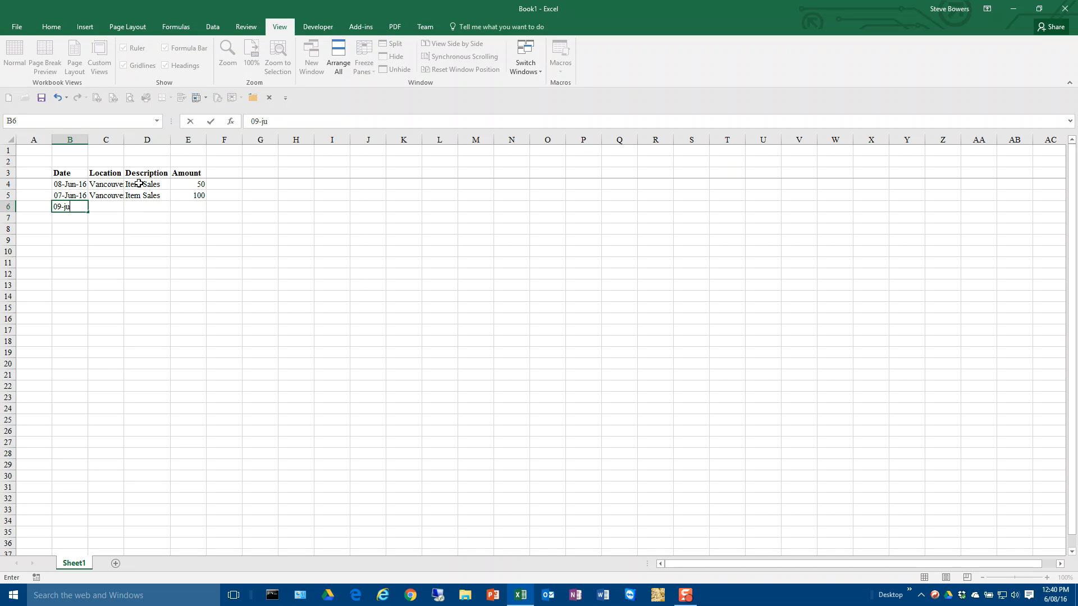
{"action": "type", "text": "n-16"}
{"action": "key", "text": "ctrl+Return"}
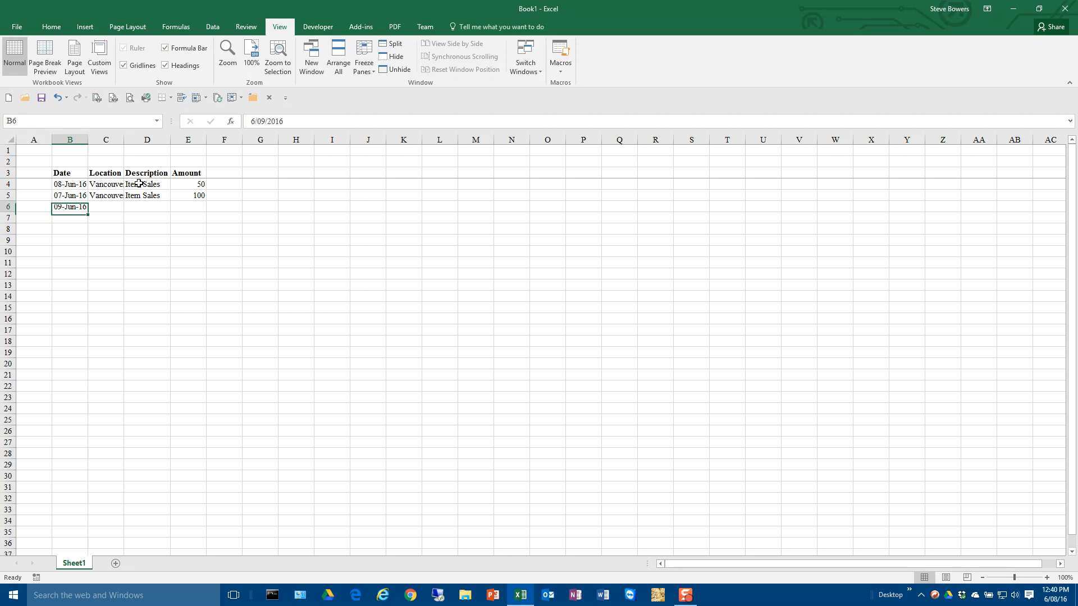
Widen the Location column to about twice its width and enter Seattle in C6.
{"action": "key", "text": "Right"}
{"action": "left_click_drag", "start_coordinate": [124, 140], "coordinate": [162, 140]}
{"action": "type", "text": "SEatl"}
{"action": "key", "text": "BackSpace"}
{"action": "key", "text": "BackSpace"}
{"action": "key", "text": "BackSpace"}
{"action": "key", "text": "BackSpace"}
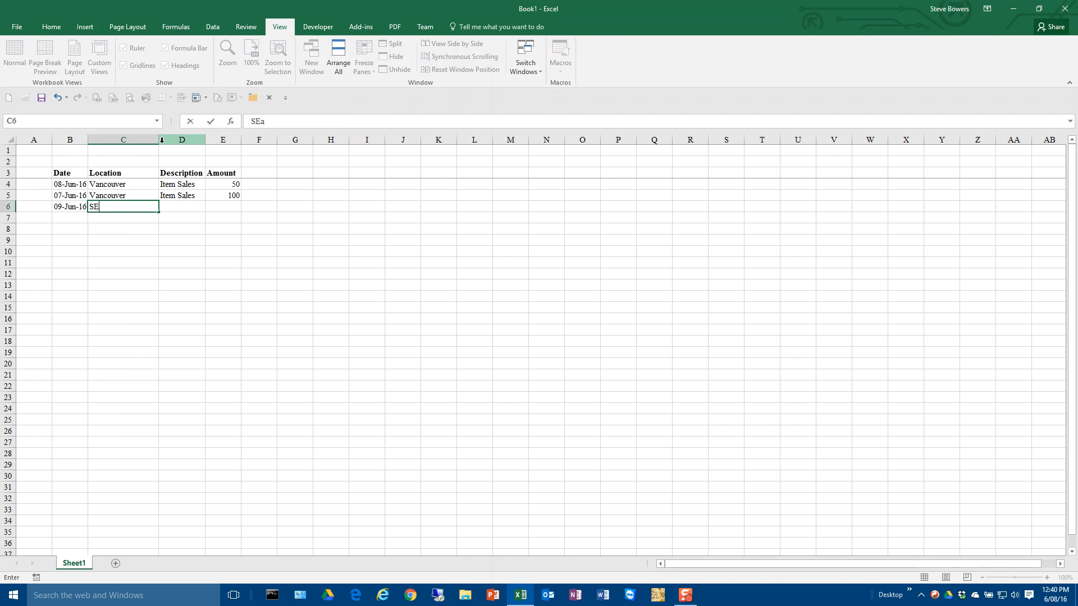
{"action": "type", "text": "eattle"}
{"action": "key", "text": "Up"}
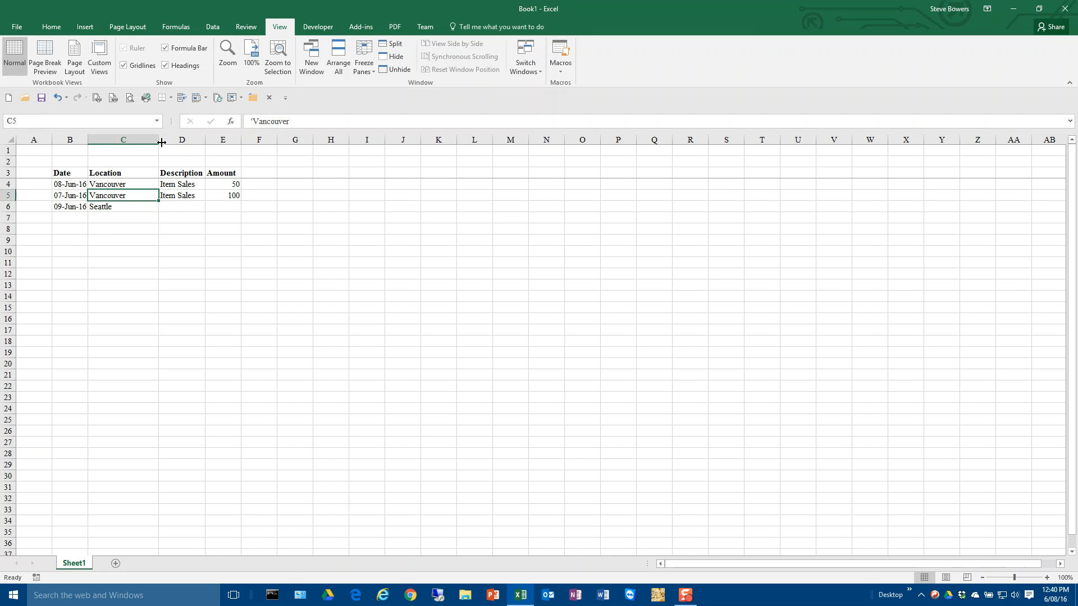
{"action": "key", "text": "Down"}
{"action": "key", "text": "Left"}
{"action": "key", "text": "Right"}
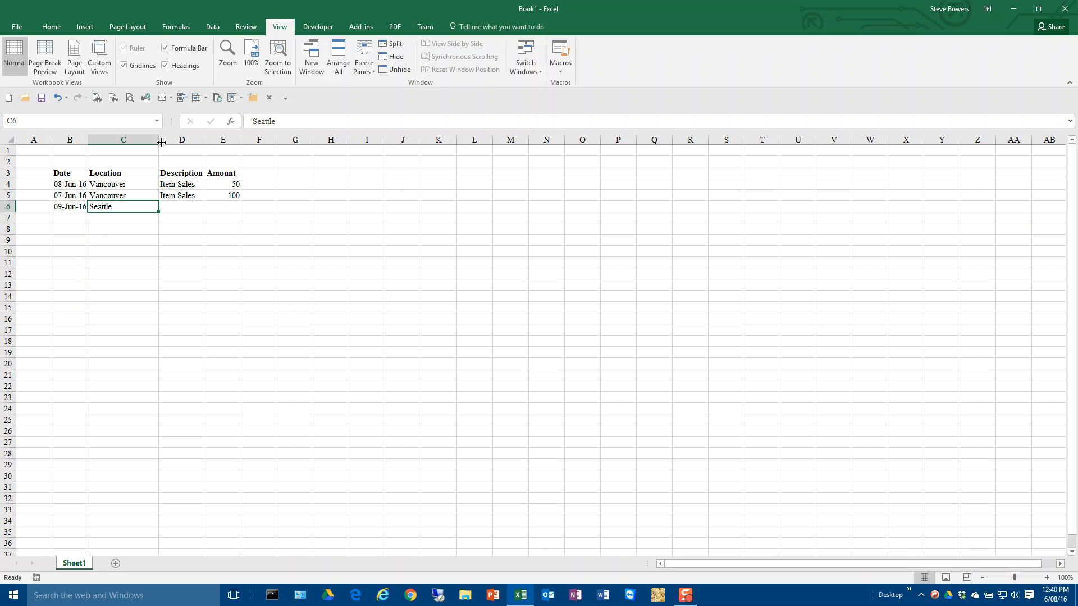
Enter the description Service in D6.
{"action": "key", "text": "Right"}
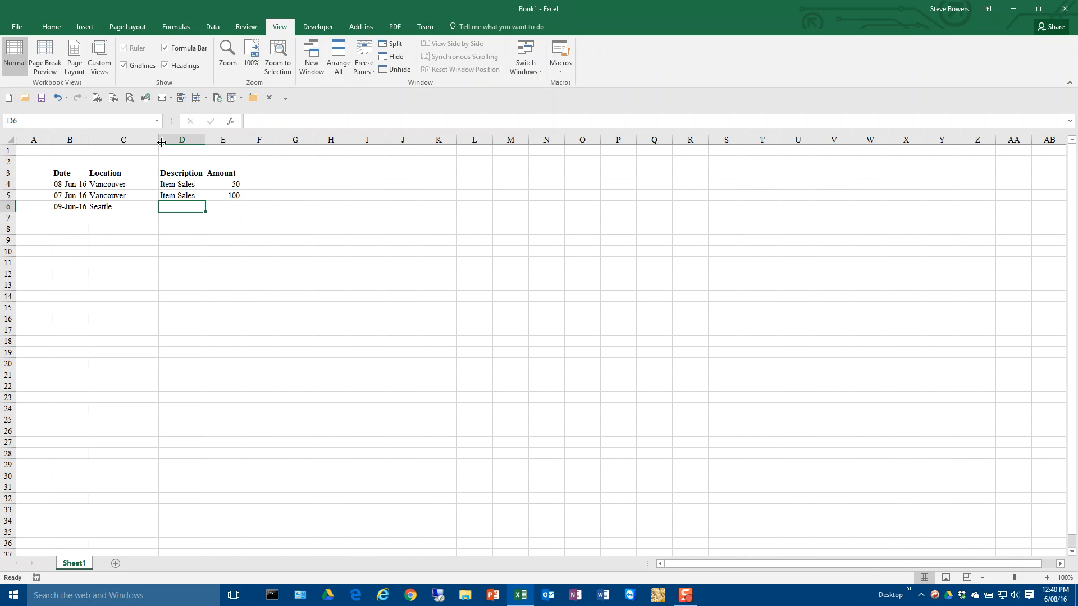
{"action": "type", "text": "Service"}
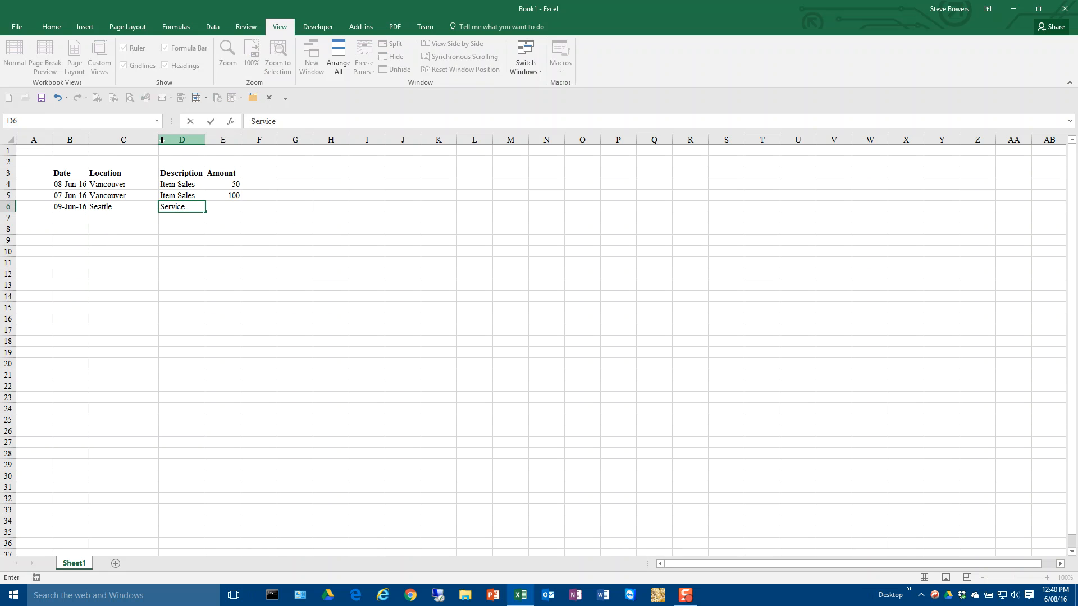
{"action": "key", "text": "Right"}
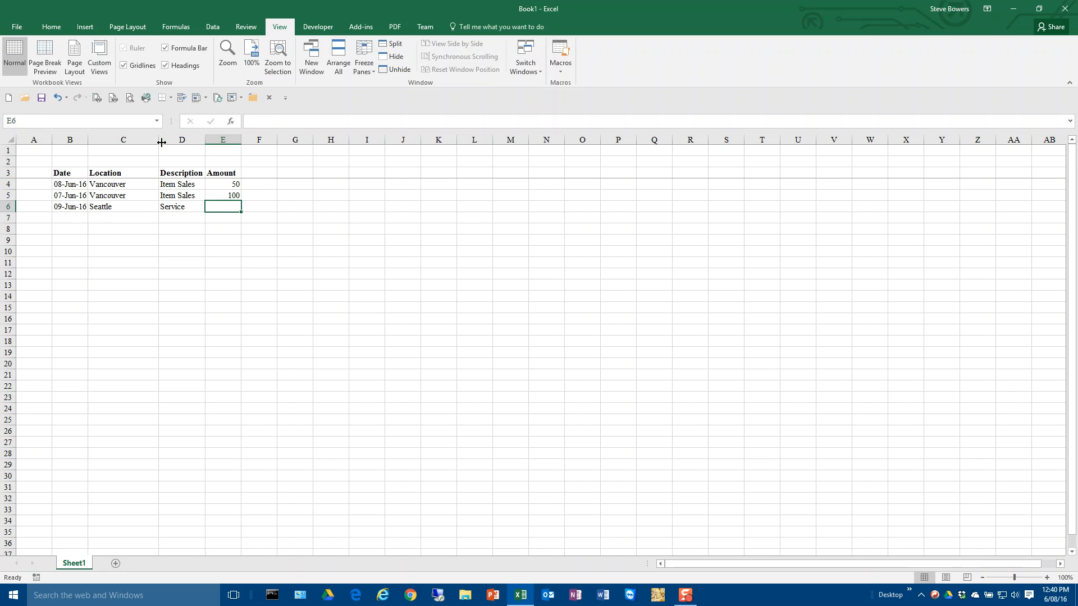
Enter the amount 60 in E6 and the date 09-Jun-16 in B7 for the fourth record.
{"action": "type", "text": "60"}
{"action": "key", "text": "Return"}
{"action": "key", "text": "Up"}
{"action": "key", "text": "Left"}
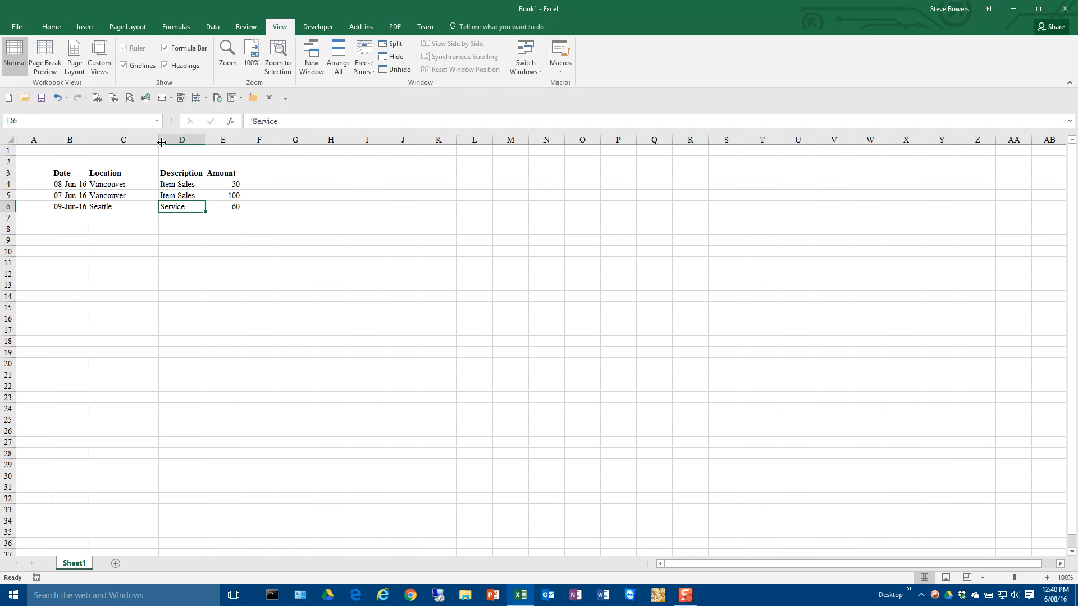
{"action": "key", "text": "Left"}
{"action": "key", "text": "Left"}
{"action": "key", "text": "Down"}
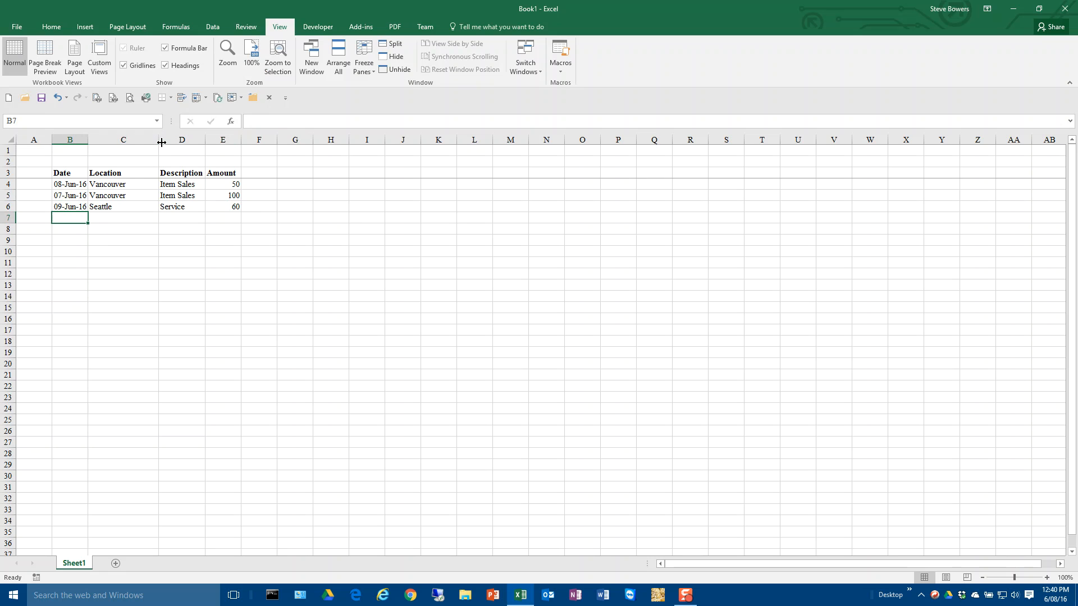
{"action": "type", "text": "09-"}
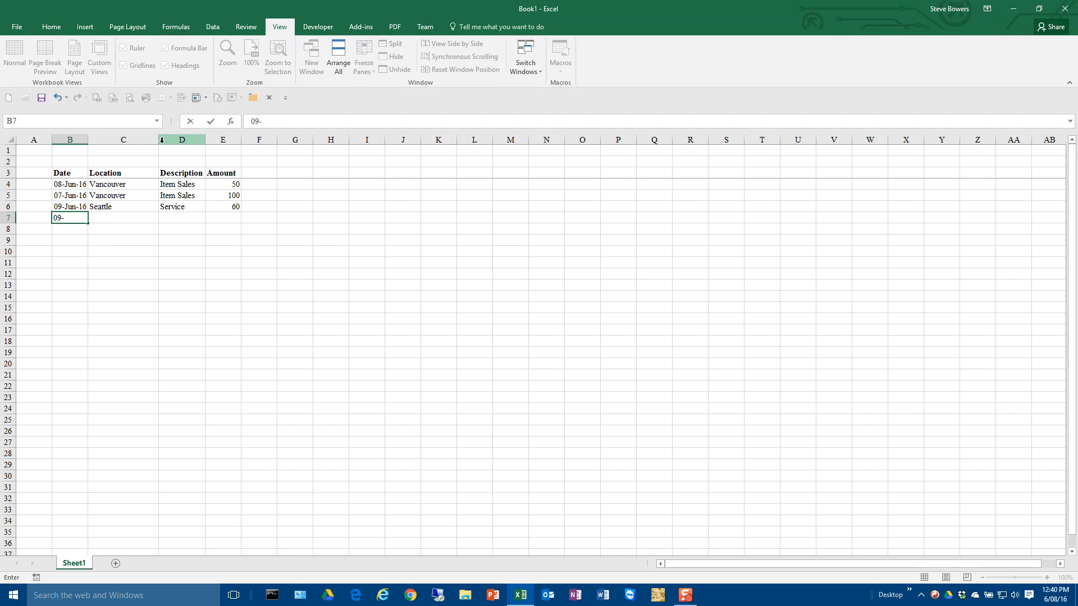
{"action": "type", "text": "jun"}
{"action": "key", "text": "Return"}
Copy the location Seattle from C6 into C7.
{"action": "key", "text": "Up"}
{"action": "key", "text": "Up"}
{"action": "key", "text": "Right"}
{"action": "key", "text": "ctrl+c"}
{"action": "key", "text": "Down"}
{"action": "key", "text": "ctrl+v"}
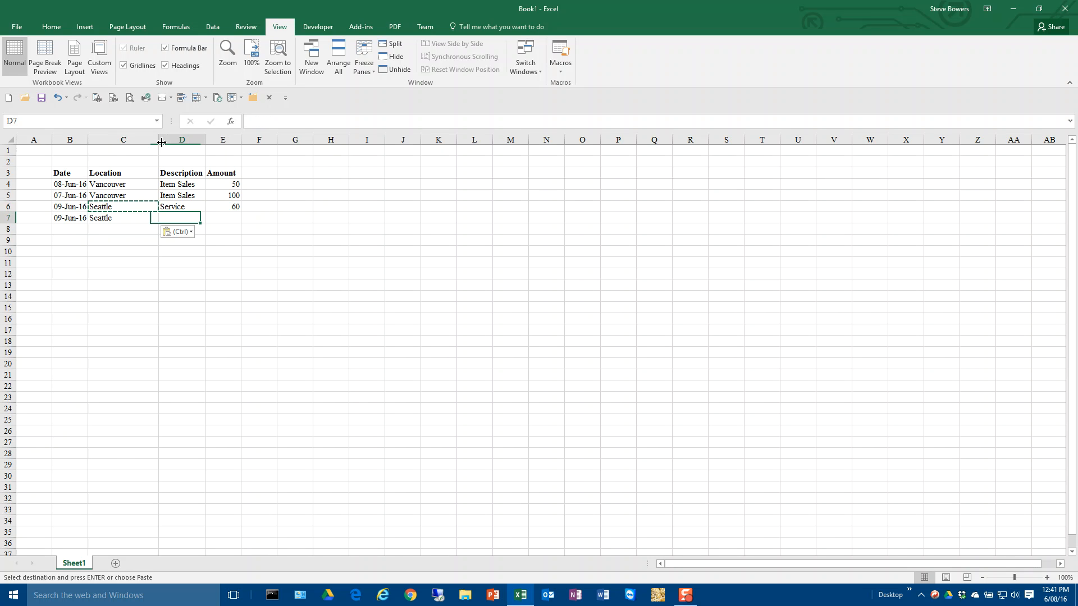
Copy the description Service from D6 into D7.
{"action": "key", "text": "Up"}
{"action": "key", "text": "Right"}
{"action": "key", "text": "ctrl+c"}
{"action": "key", "text": "Down"}
{"action": "key", "text": "ctrl+v"}
{"action": "key", "text": "Right"}
{"action": "key", "text": "Escape"}
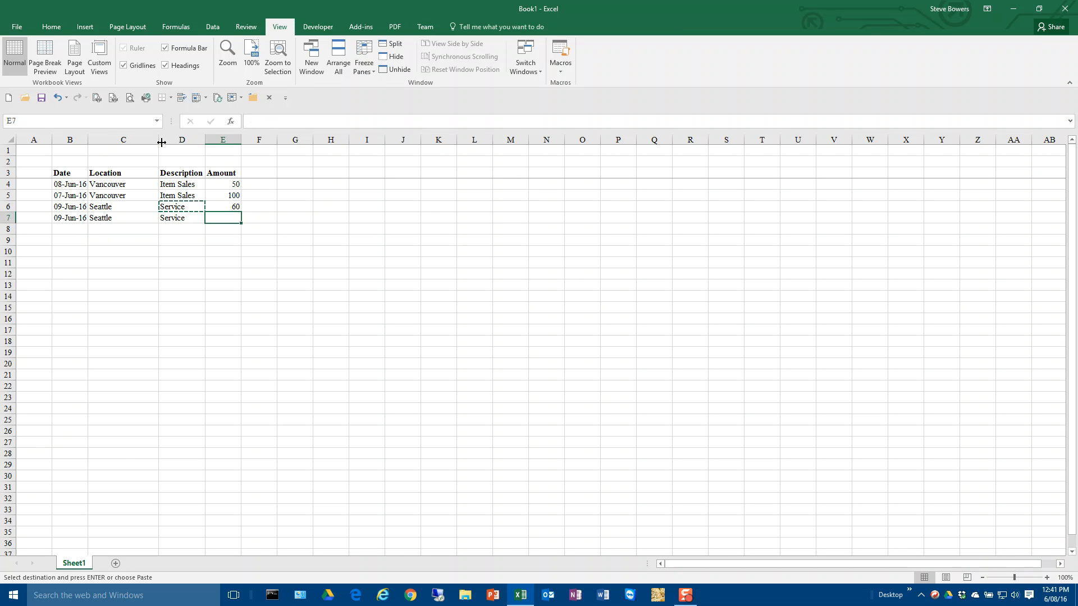
Enter the amount 80 in E7 and the date 11-Jun-16 in B8 for the fifth record.
{"action": "type", "text": "80"}
{"action": "key", "text": "Return"}
{"action": "key", "text": "Left"}
{"action": "key", "text": "Left"}
{"action": "key", "text": "Left"}
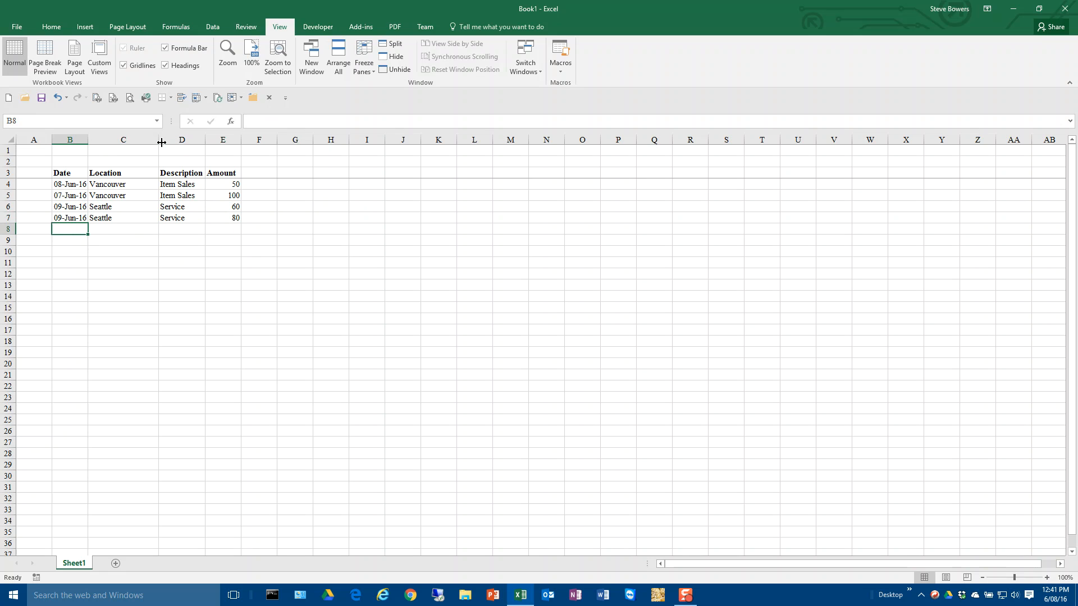
{"action": "type", "text": "11-ju"}
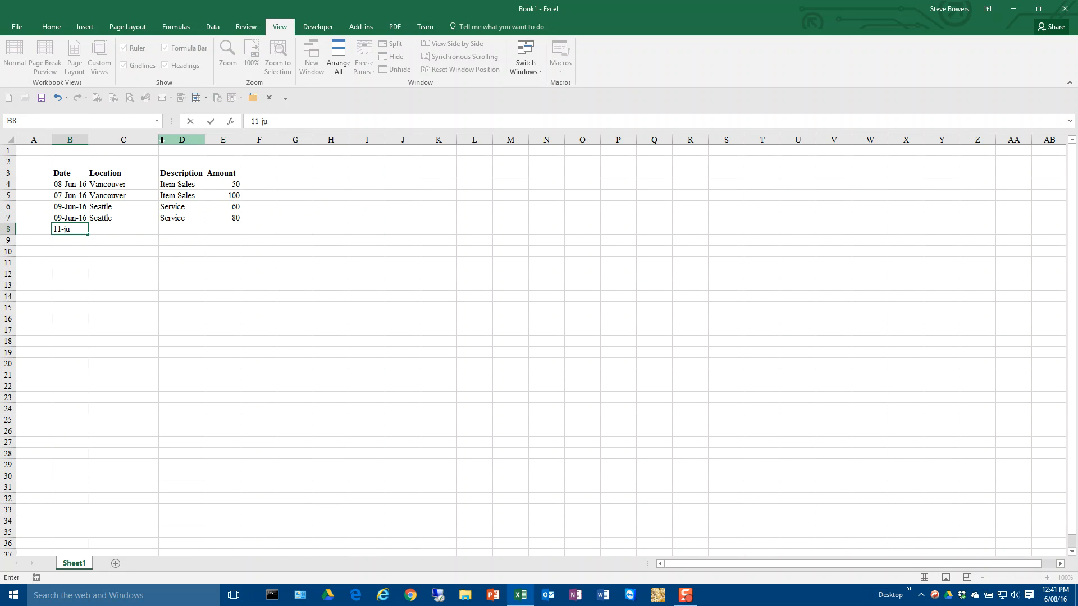
{"action": "type", "text": "n-16"}
{"action": "key", "text": "Return"}
Enter the location Los Angeles in C8.
{"action": "key", "text": "Up"}
{"action": "key", "text": "Right"}
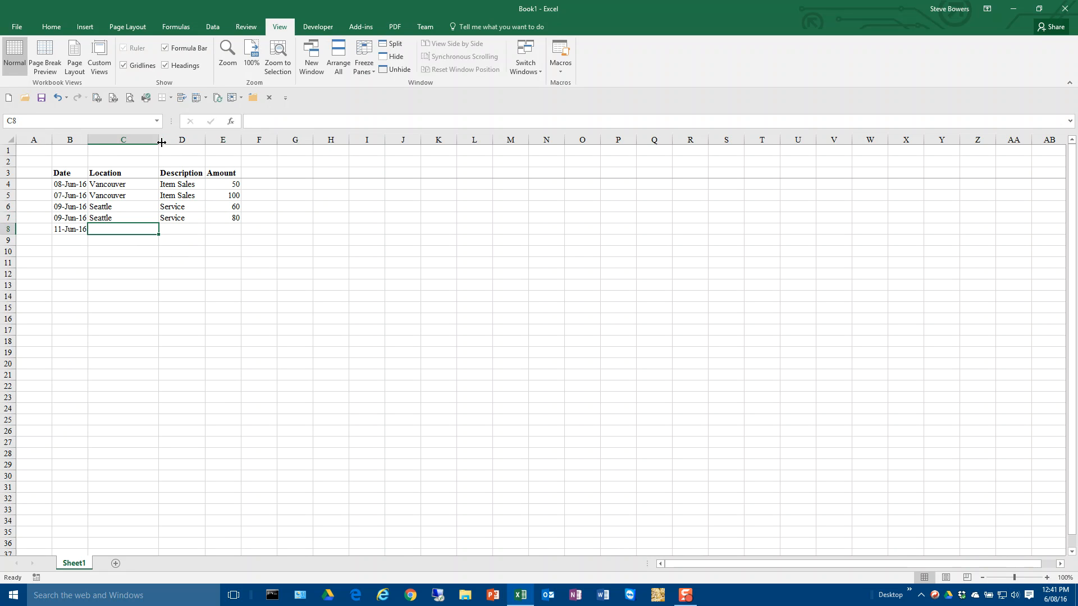
{"action": "type", "text": "Los Ange"}
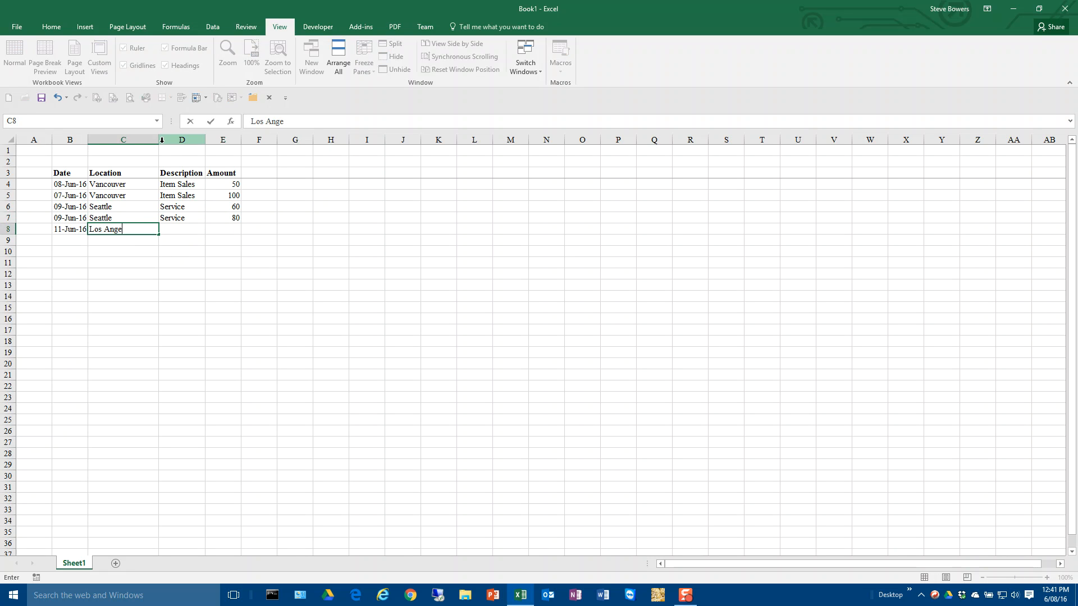
{"action": "type", "text": "les"}
{"action": "key", "text": "Tab"}
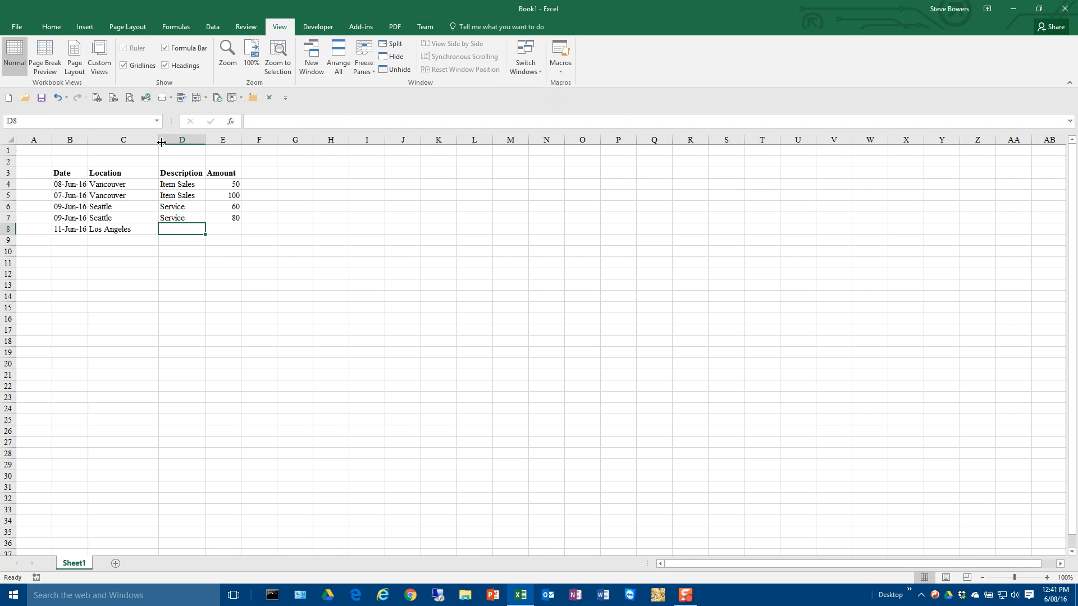
Enter the description Item Sales in D8 and the amount 100 in E8.
{"action": "type", "text": "Item "}
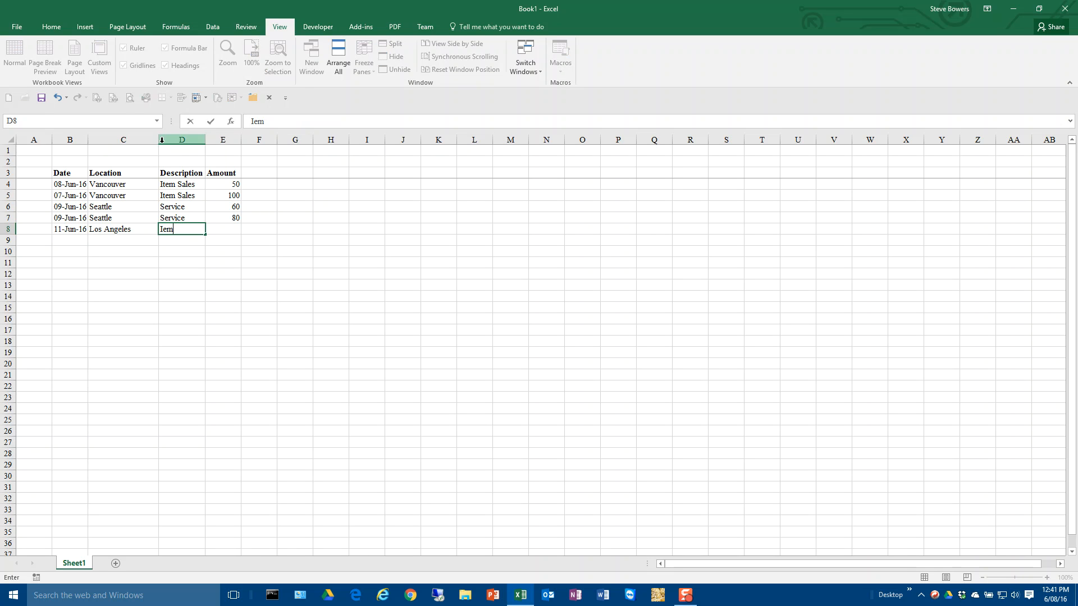
{"action": "type", "text": "Sales"}
{"action": "key", "text": "Tab"}
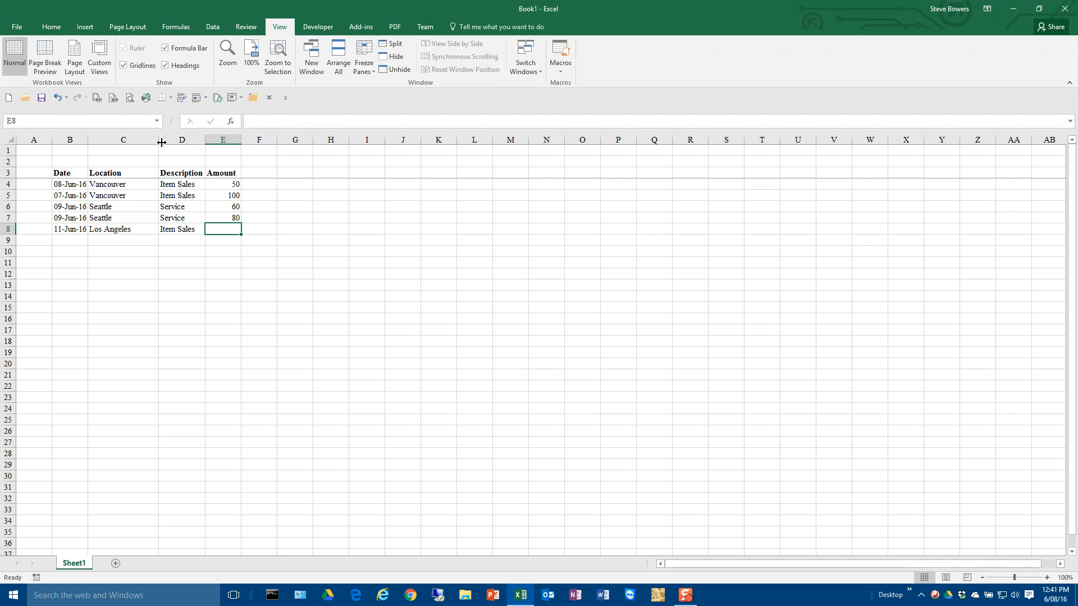
{"action": "type", "text": "100"}
{"action": "key", "text": "Return"}
Review the list layout by selecting header row 3 and record rows 4 to 8 in turn.
{"action": "key", "text": "Up"}
{"action": "key", "text": "Up"}
{"action": "key", "text": "Up"}
{"action": "key", "text": "Up"}
{"action": "key", "text": "Up"}
{"action": "key", "text": "Up"}
{"action": "key", "text": "Left"}
{"action": "key", "text": "Left"}
{"action": "key", "text": "Left"}
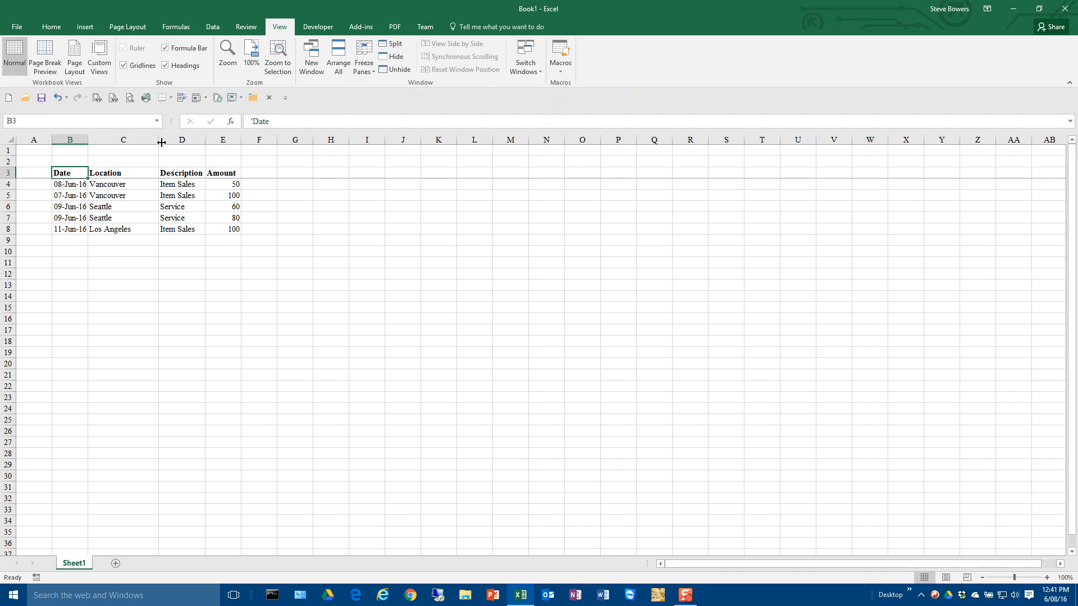
{"action": "left_click", "coordinate": [7, 172]}
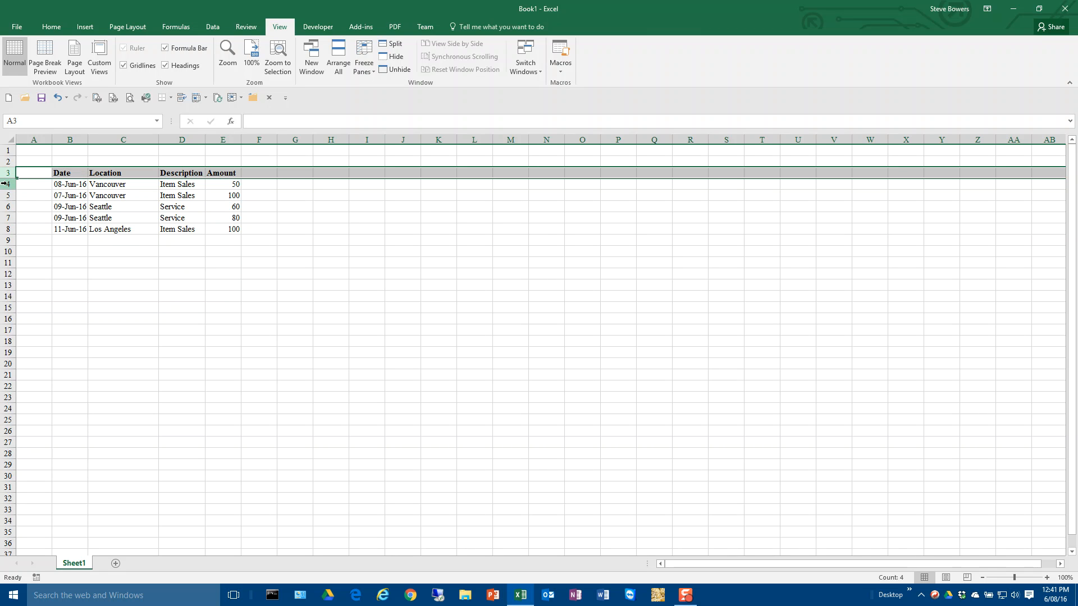
{"action": "left_click_drag", "start_coordinate": [6, 183], "coordinate": [12, 229]}
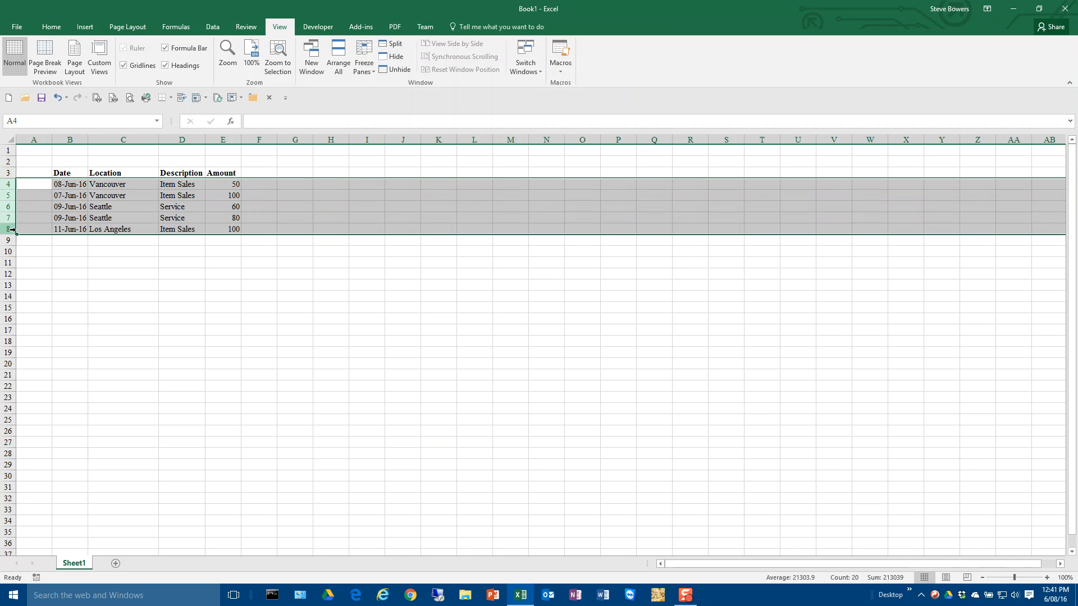
{"action": "left_click", "coordinate": [31, 184]}
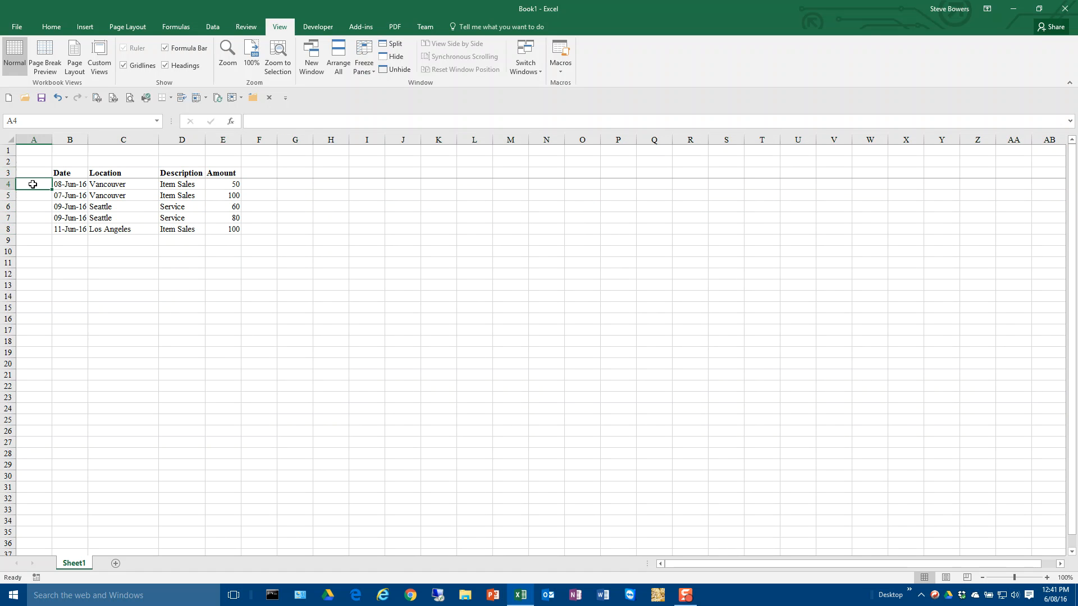
Insert a blank row between the header row and the first record.
{"action": "right_click", "coordinate": [4, 184]}
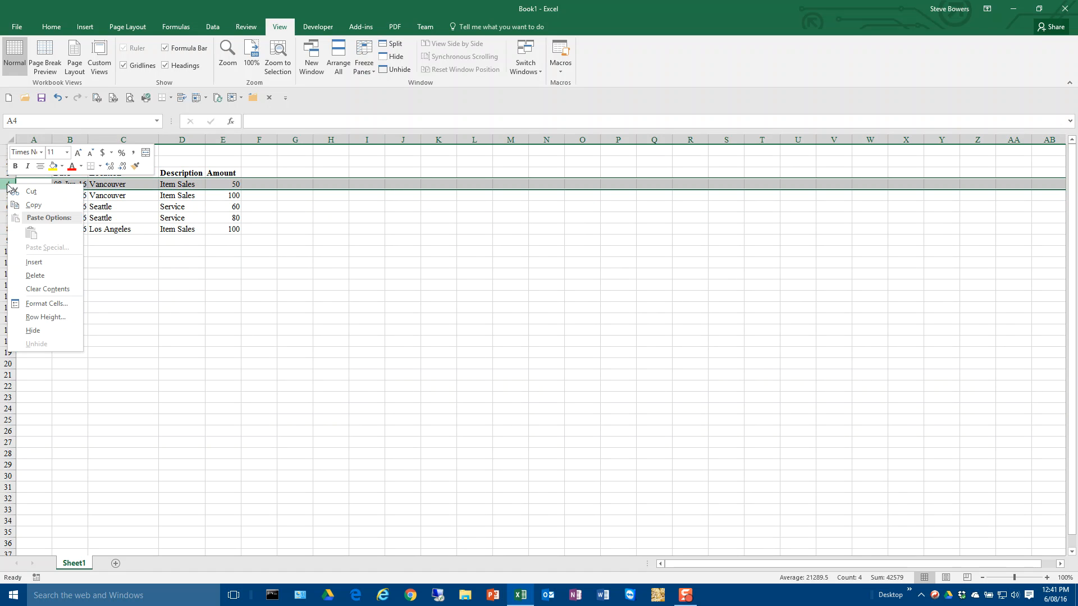
{"action": "left_click", "coordinate": [41, 264]}
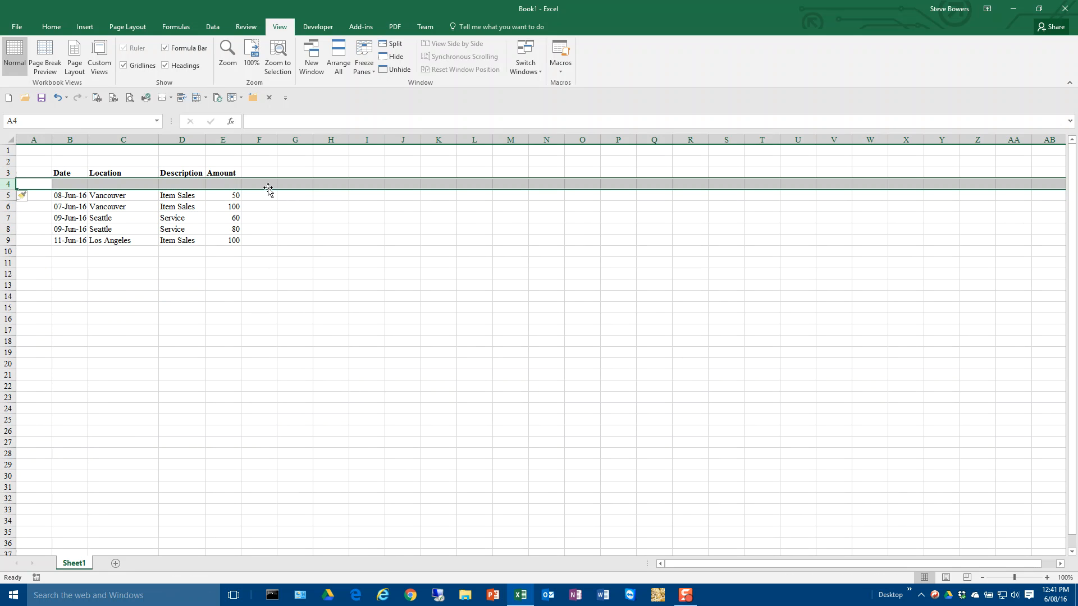
Turn on filtering for the header row starting from the Date heading in B3.
{"action": "left_click", "coordinate": [77, 171]}
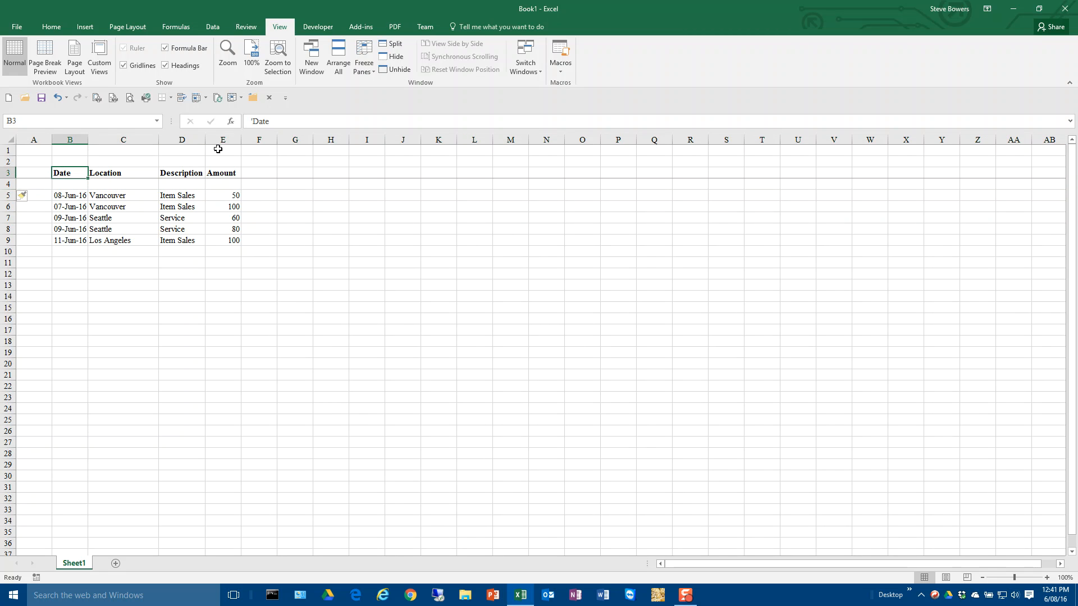
{"action": "left_click", "coordinate": [213, 28]}
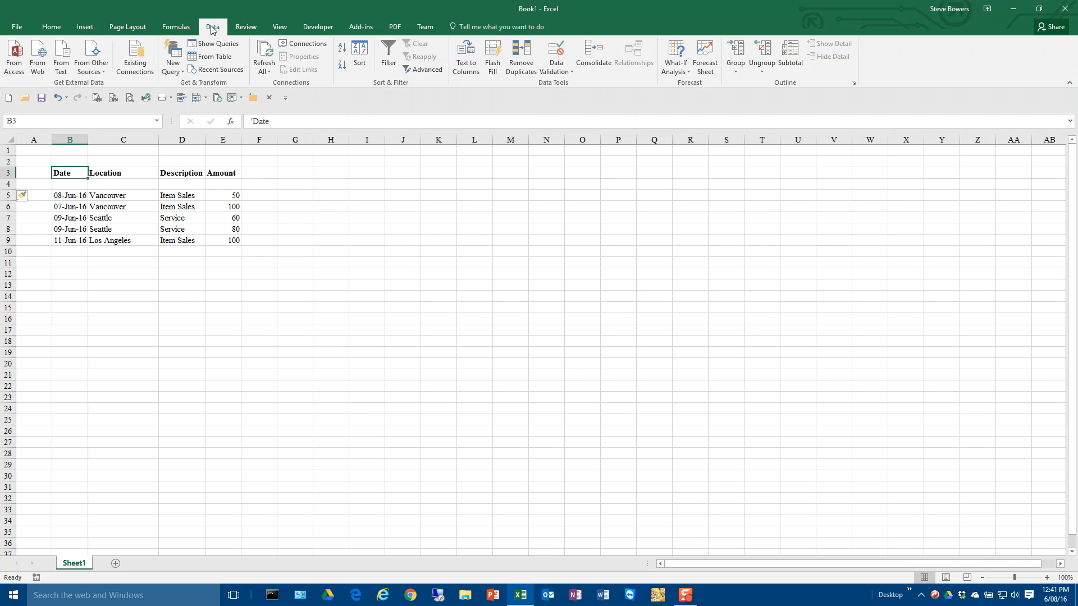
{"action": "left_click", "coordinate": [388, 49]}
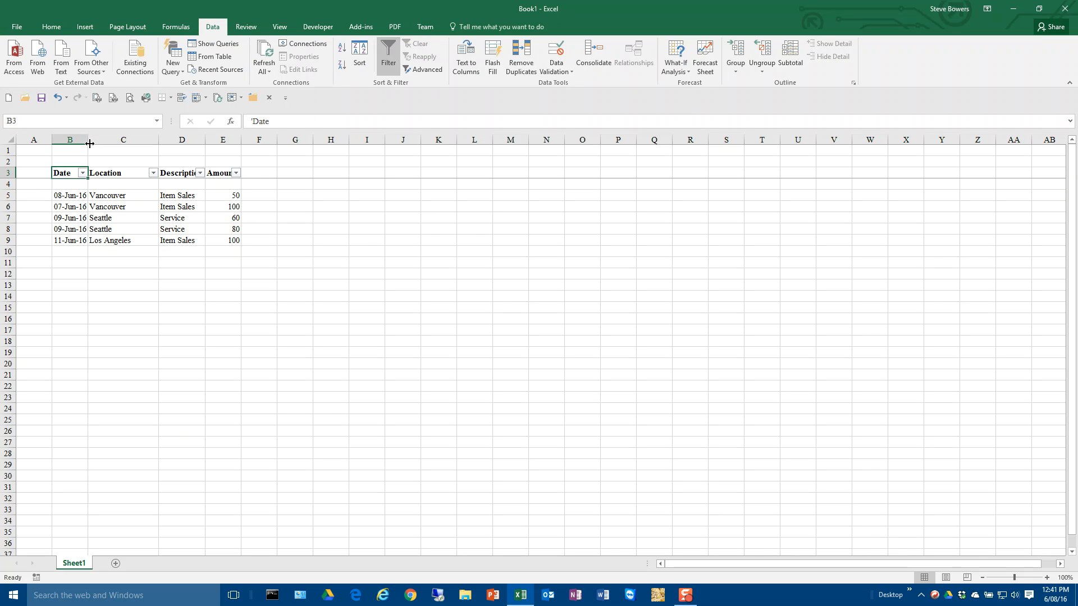
Examine which values the Location column's filter offers and close it without filtering.
{"action": "left_click", "coordinate": [123, 176]}
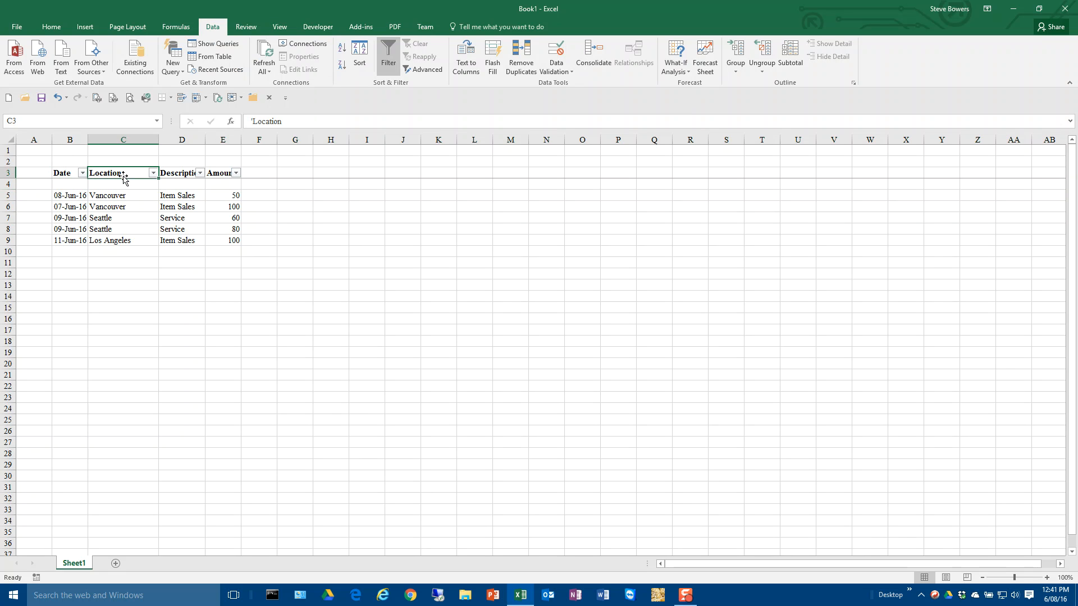
{"action": "left_click", "coordinate": [154, 174]}
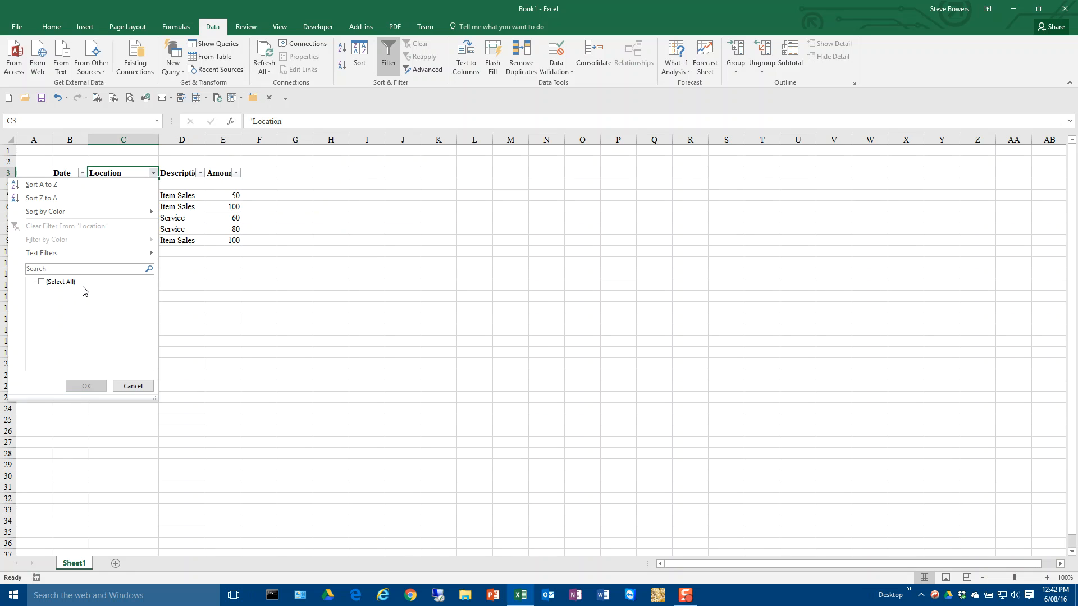
{"action": "left_click", "coordinate": [133, 387]}
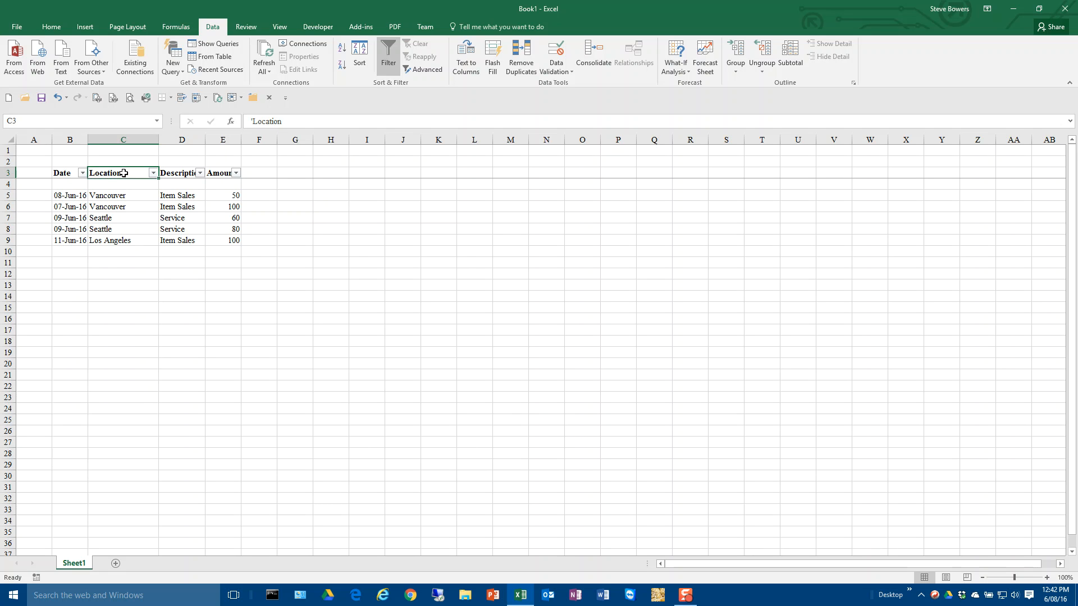
Delete the blank row 4 between the headers and the first record.
{"action": "left_click", "coordinate": [71, 184]}
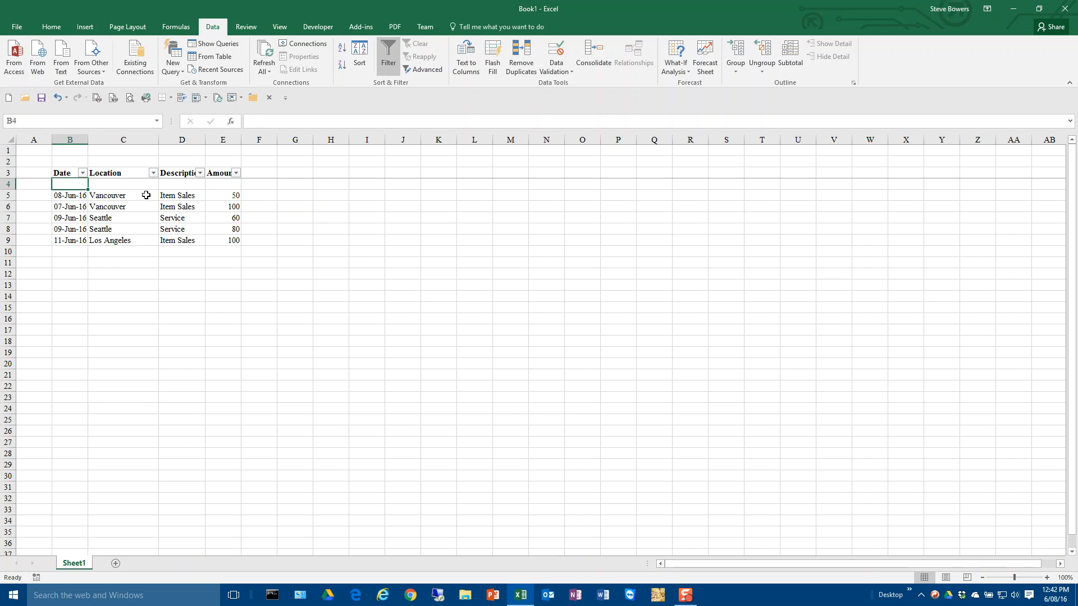
{"action": "right_click", "coordinate": [8, 185]}
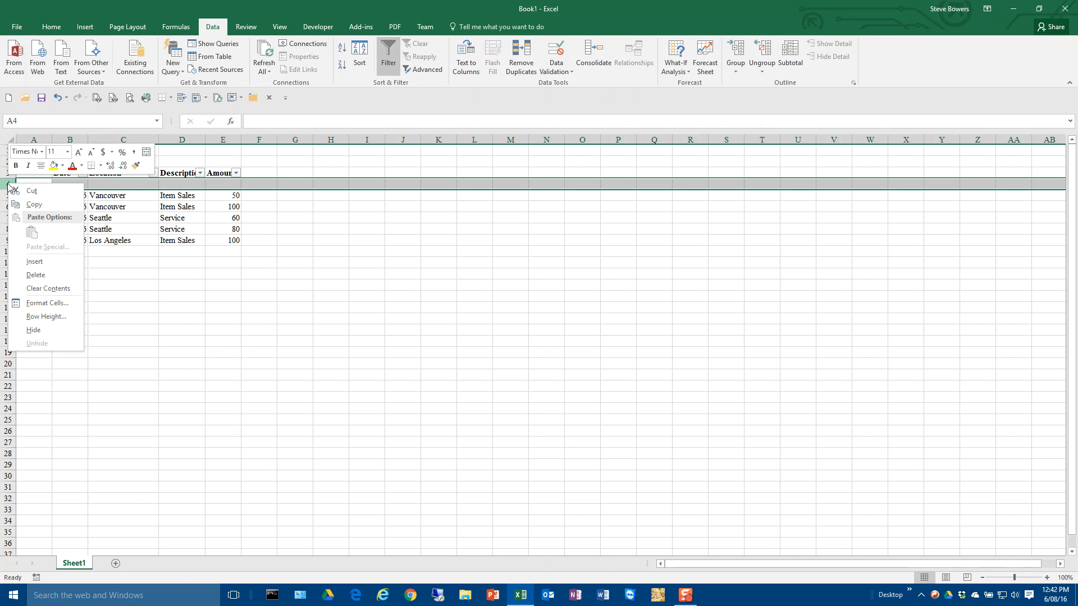
{"action": "left_click", "coordinate": [36, 274]}
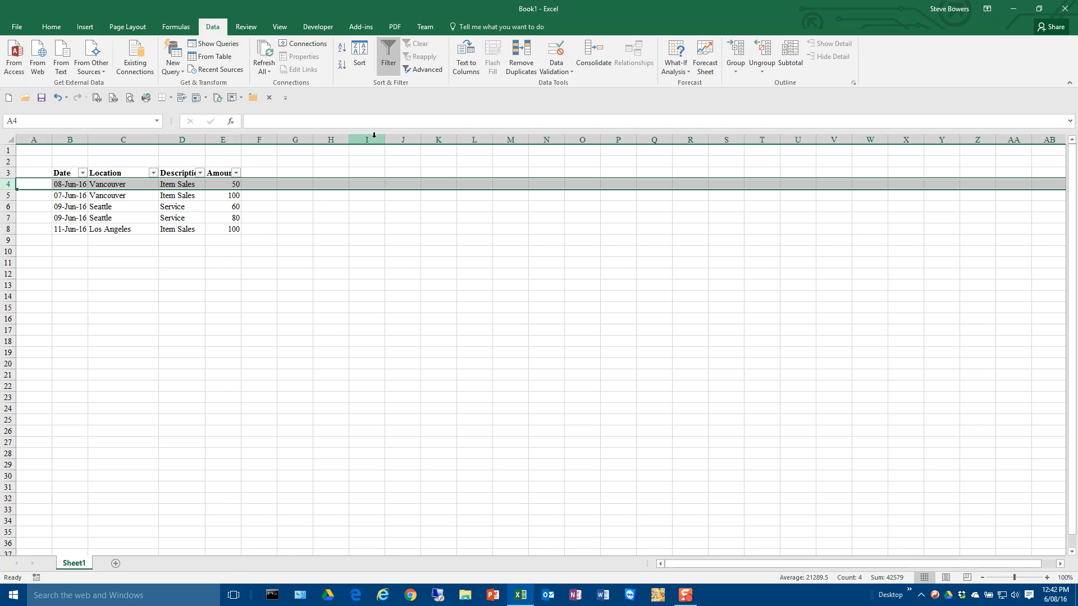
Remove the filter from the header row, try applying it to the selected row 4, and remove that filter too.
{"action": "left_click", "coordinate": [389, 59]}
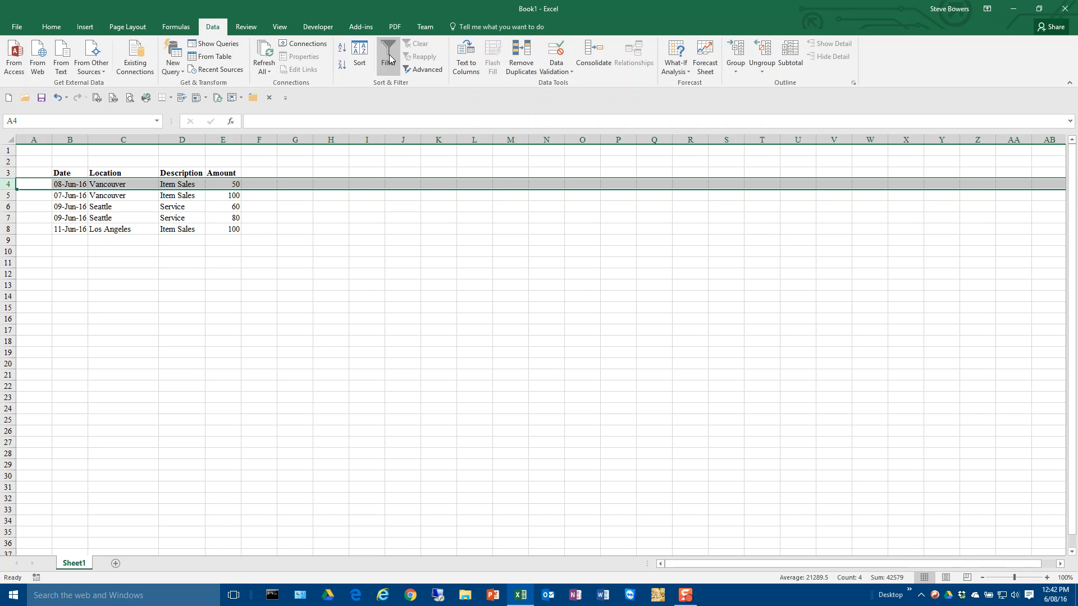
{"action": "left_click", "coordinate": [389, 59]}
{"action": "left_click", "coordinate": [388, 58]}
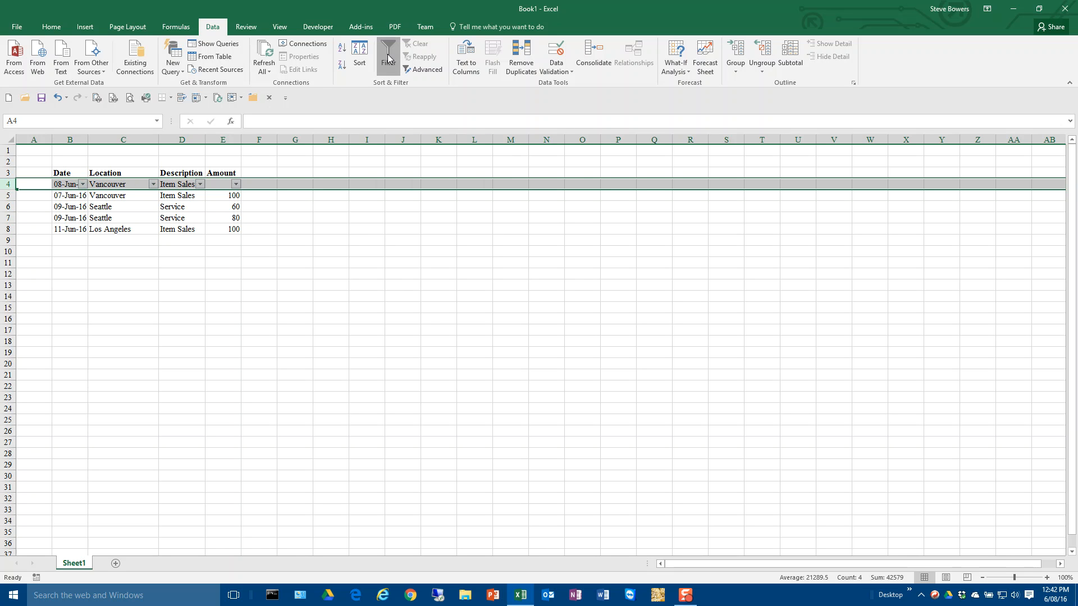
Turn on filtering from the Location heading in C3 and show only the Vancouver records.
{"action": "left_click", "coordinate": [130, 173]}
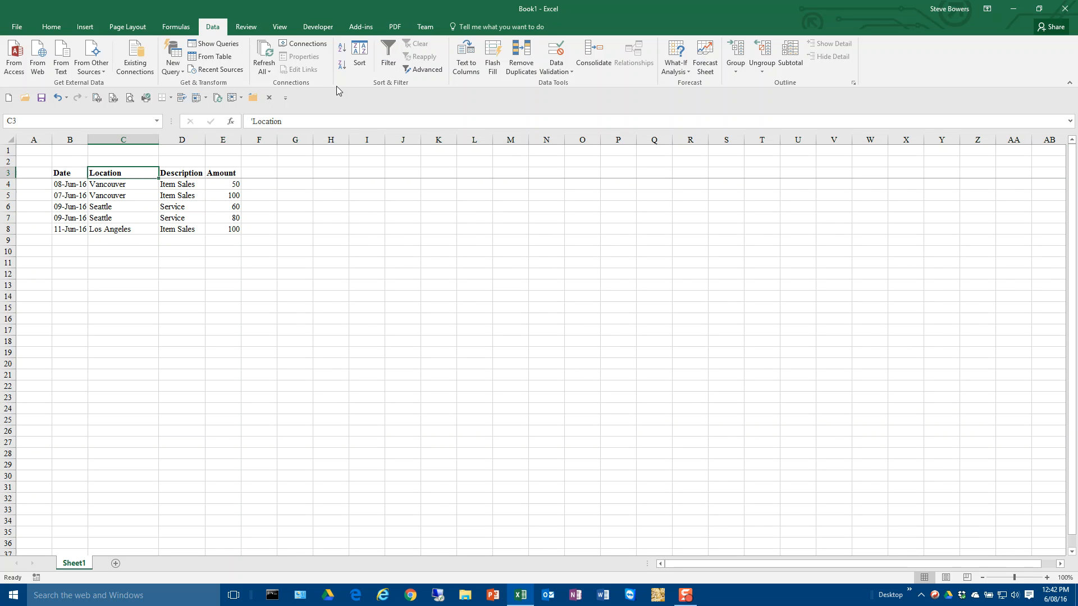
{"action": "left_click", "coordinate": [389, 53]}
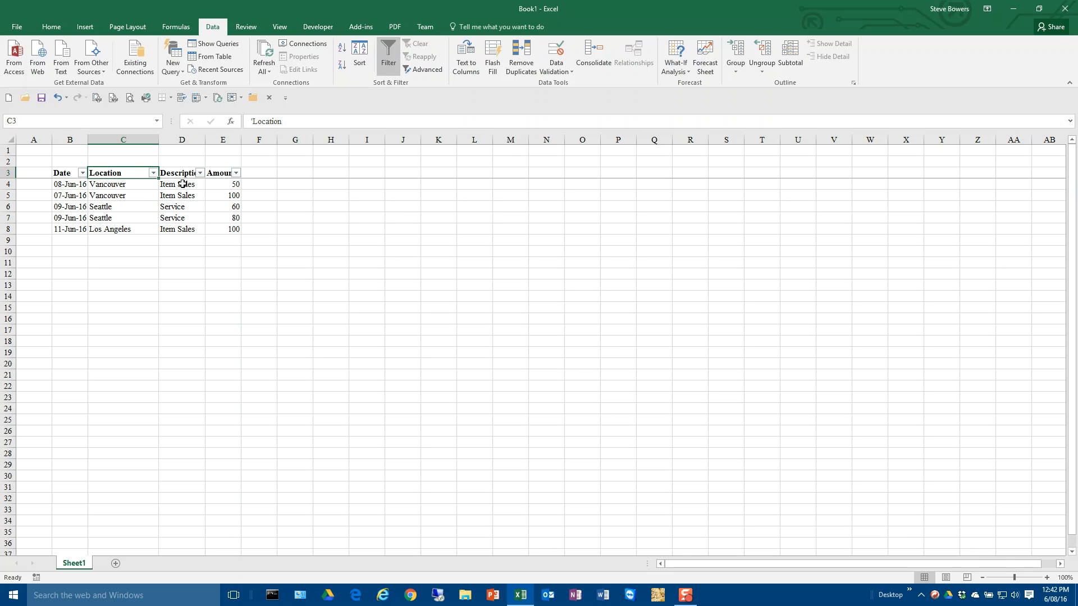
{"action": "left_click", "coordinate": [153, 175]}
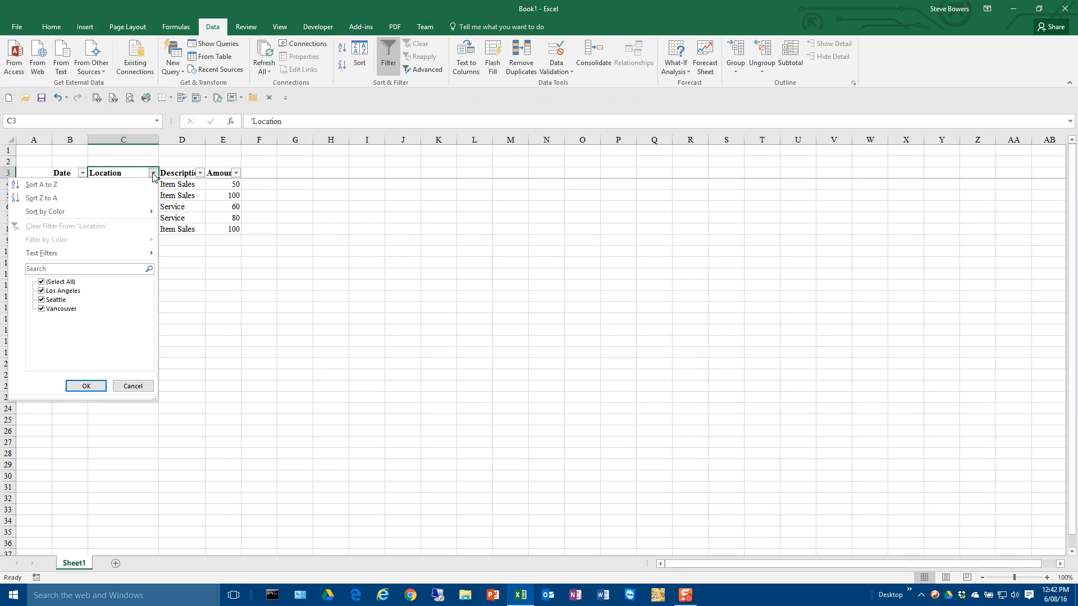
{"action": "left_click", "coordinate": [42, 282]}
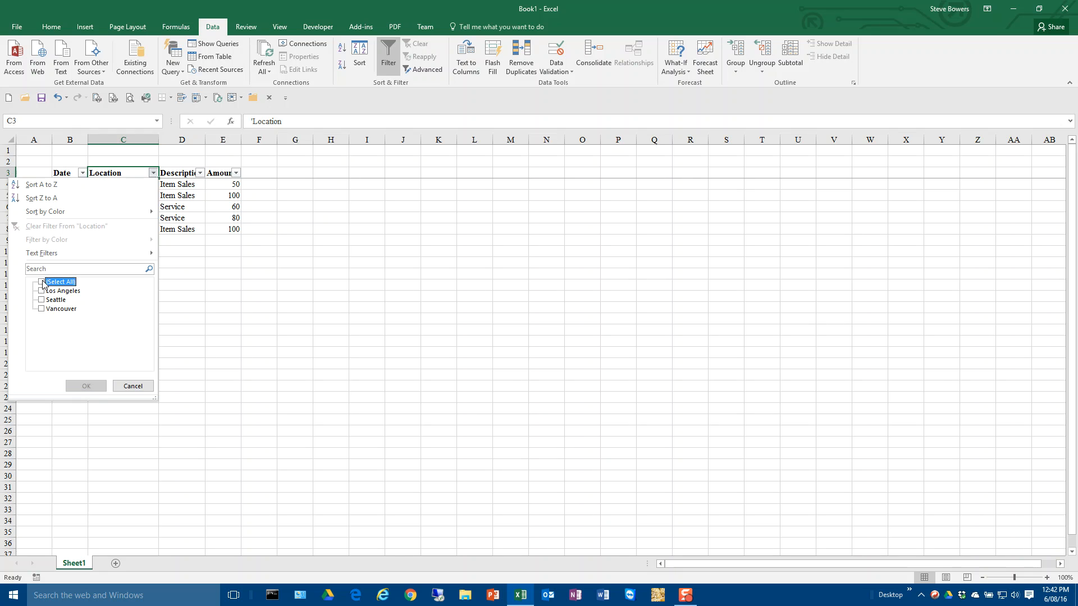
{"action": "left_click", "coordinate": [41, 309]}
{"action": "left_click", "coordinate": [85, 385]}
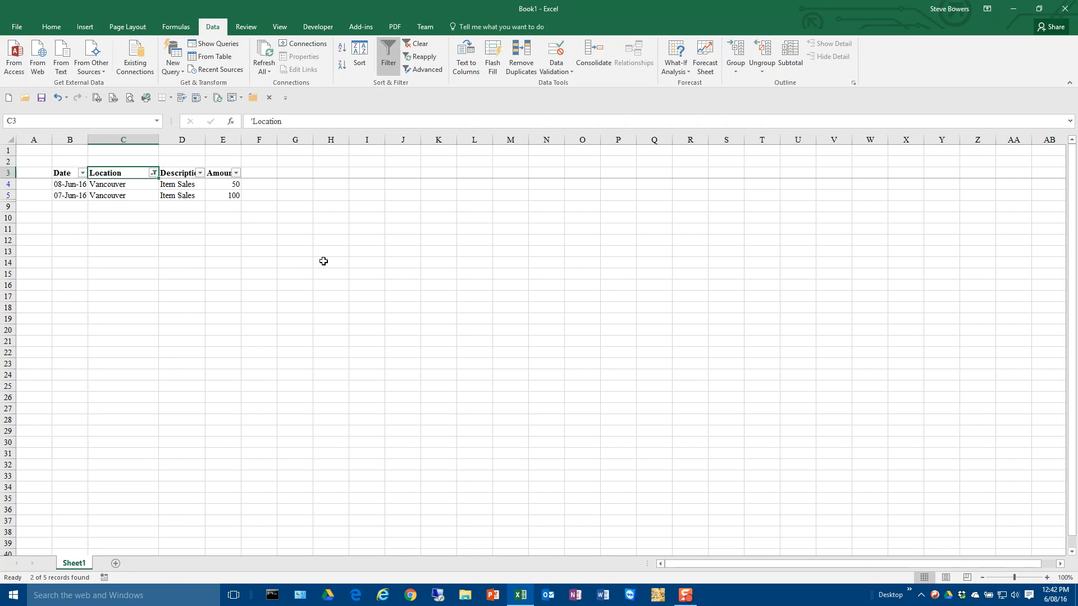
Clear the Location filter and create a PivotTable on a new worksheet from Sheet1 range B3:E10000.
{"action": "left_click", "coordinate": [153, 173]}
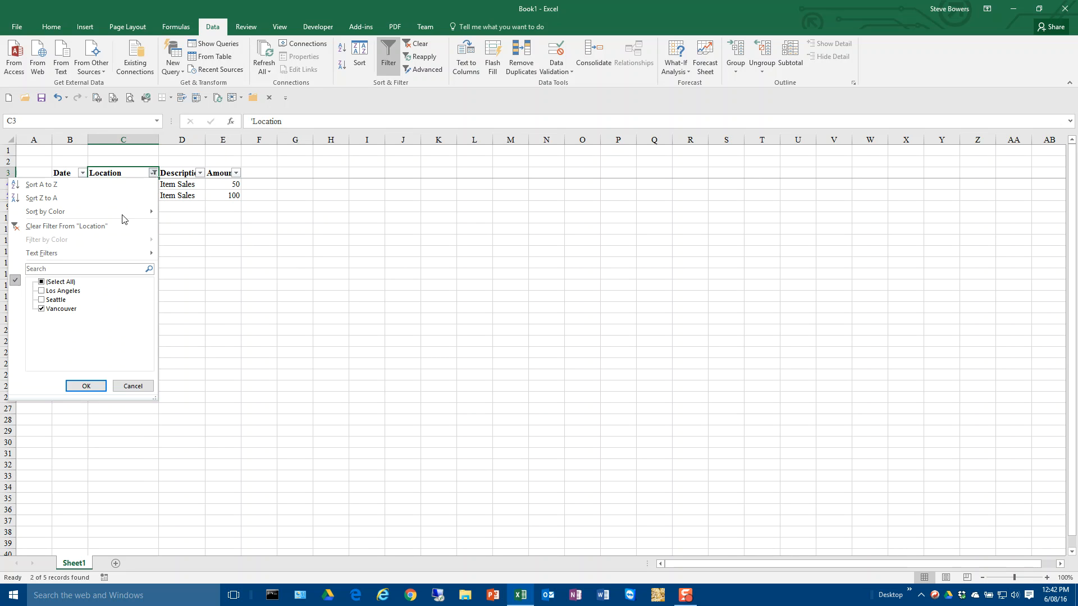
{"action": "left_click", "coordinate": [44, 227]}
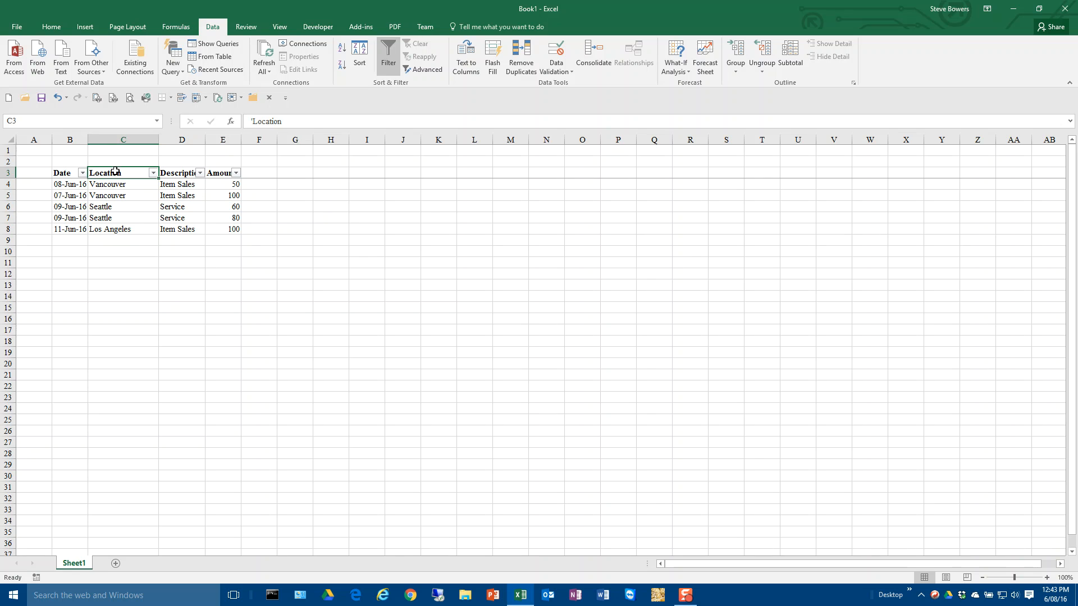
{"action": "left_click", "coordinate": [89, 28]}
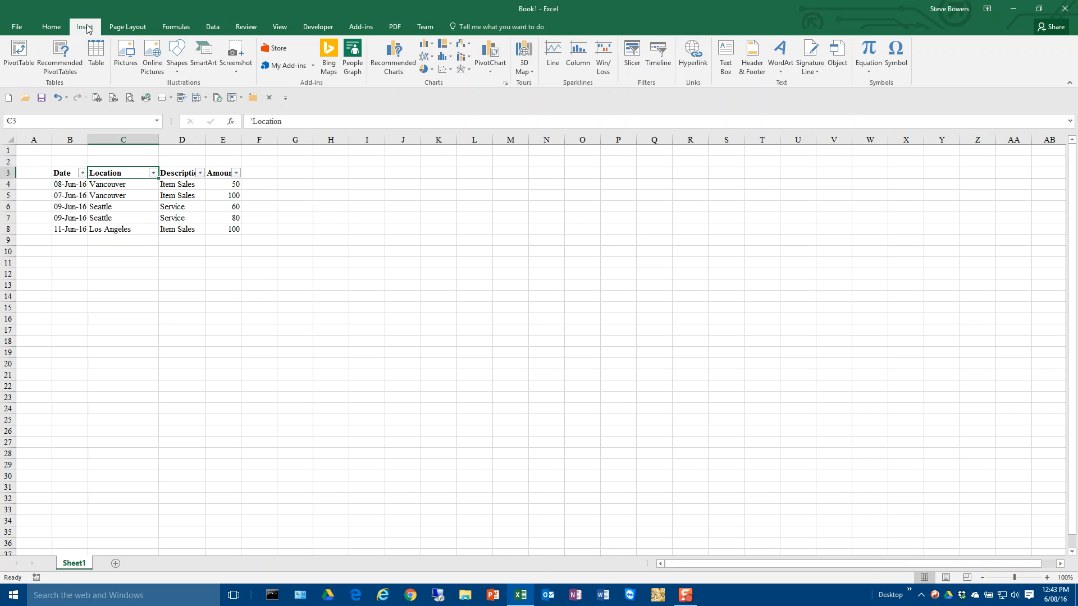
{"action": "left_click", "coordinate": [19, 54]}
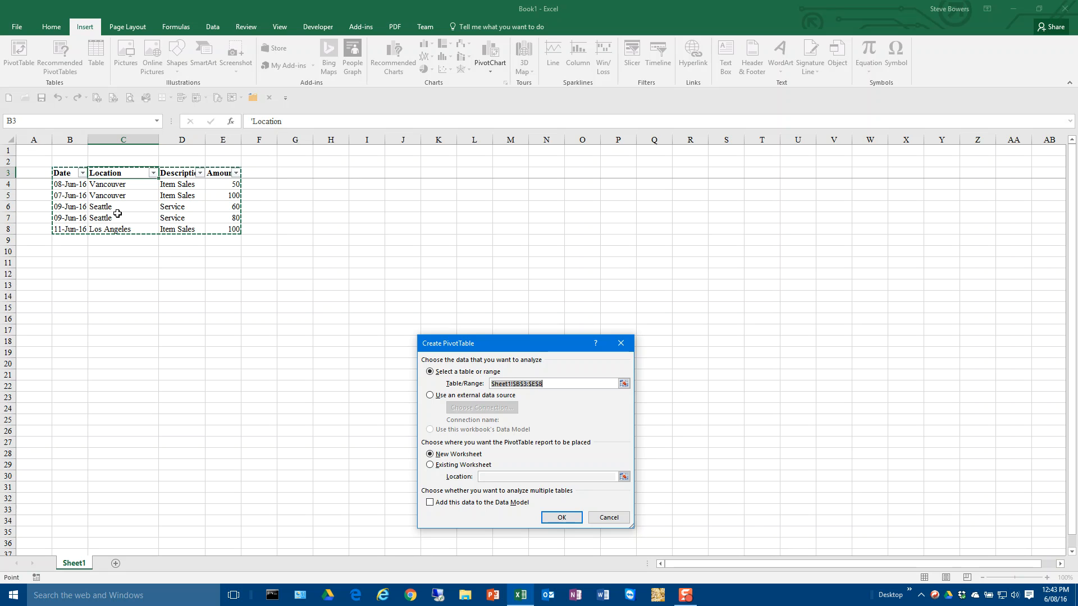
{"action": "left_click", "coordinate": [562, 383]}
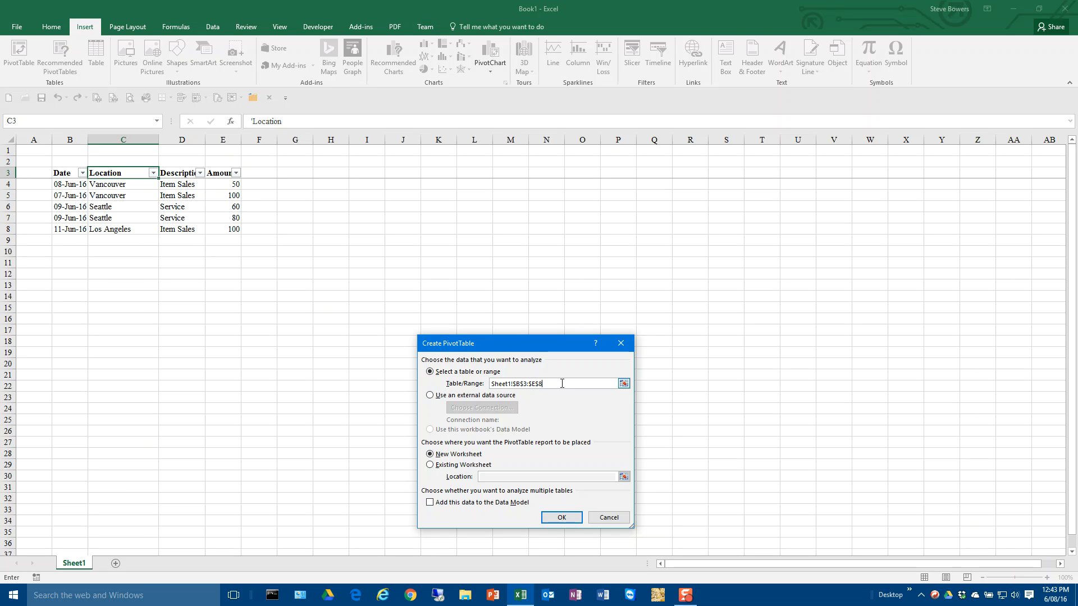
{"action": "key", "text": "BackSpace"}
{"action": "type", "text": "10000"}
{"action": "left_click", "coordinate": [558, 517]}
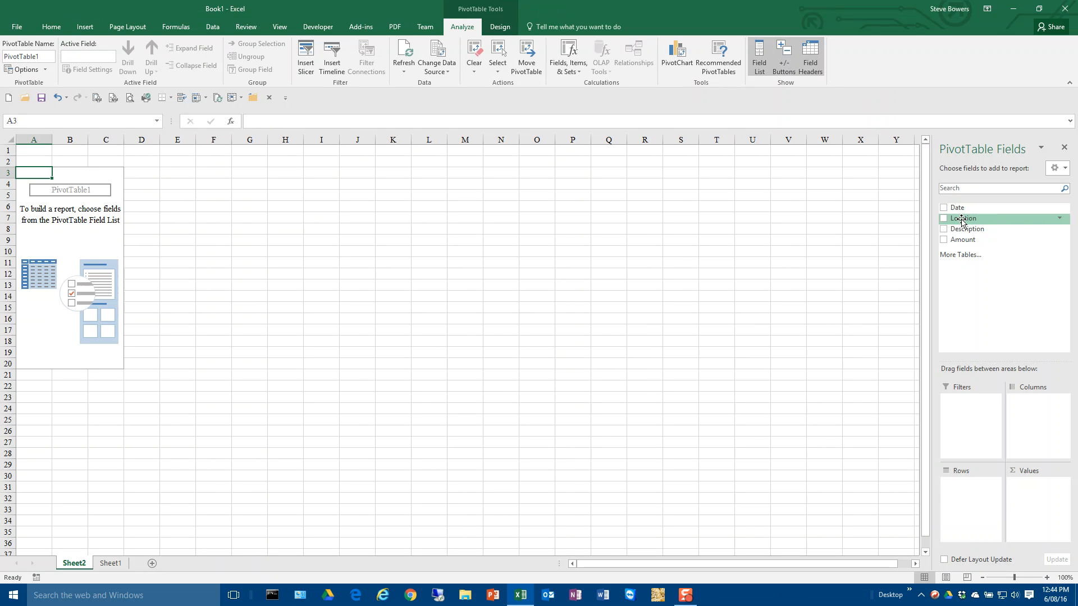
Add Location to the PivotTable's rows and Amount to its values, and compare the result with the records on Sheet1.
{"action": "left_click_drag", "start_coordinate": [962, 220], "coordinate": [975, 501]}
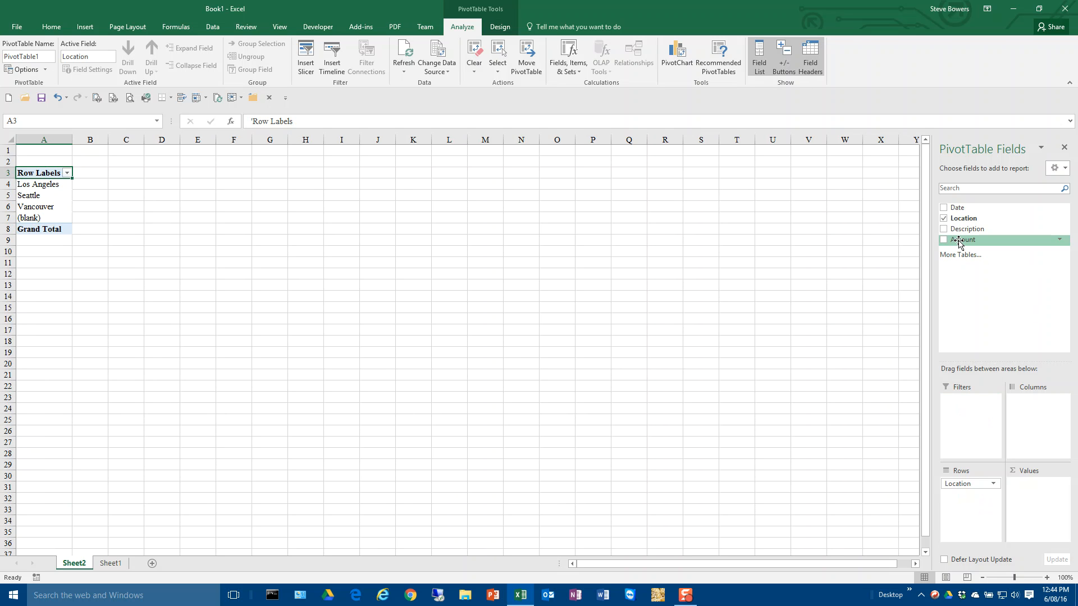
{"action": "left_click_drag", "start_coordinate": [959, 242], "coordinate": [1043, 499]}
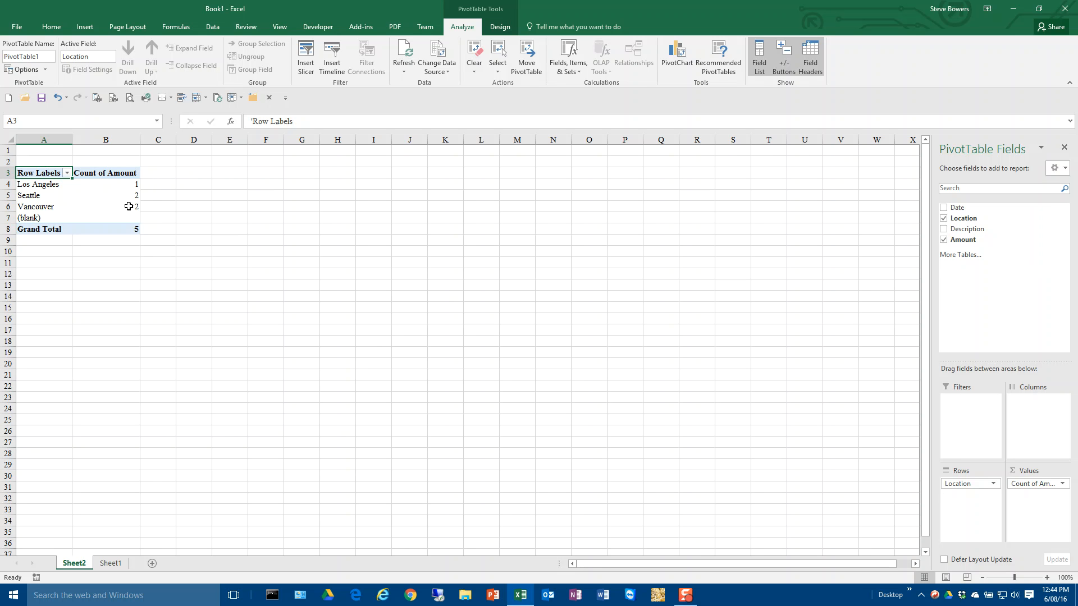
{"action": "left_click", "coordinate": [111, 564]}
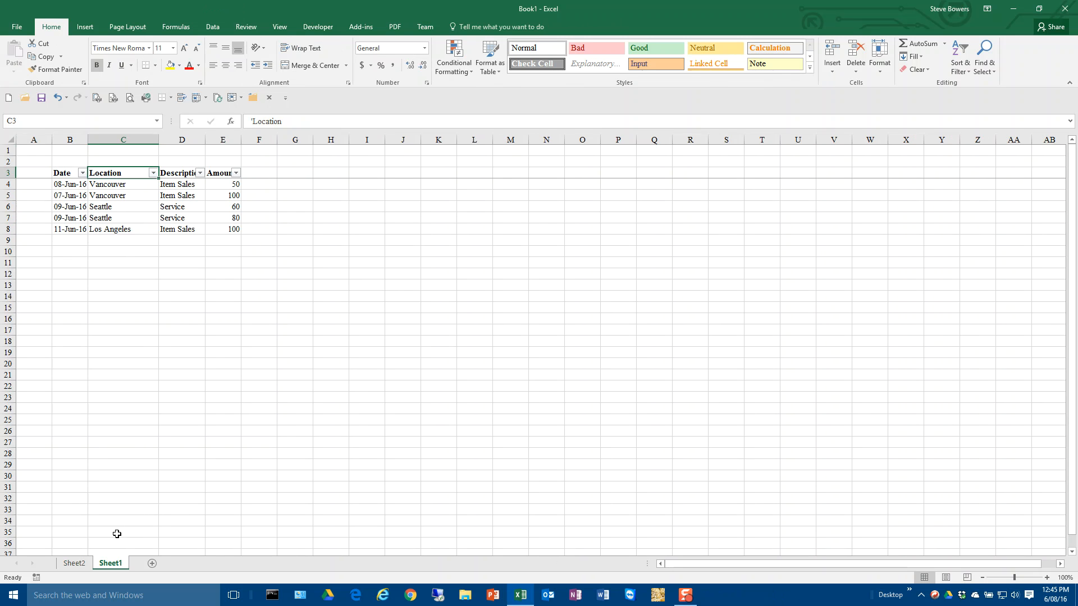
{"action": "left_click", "coordinate": [74, 564]}
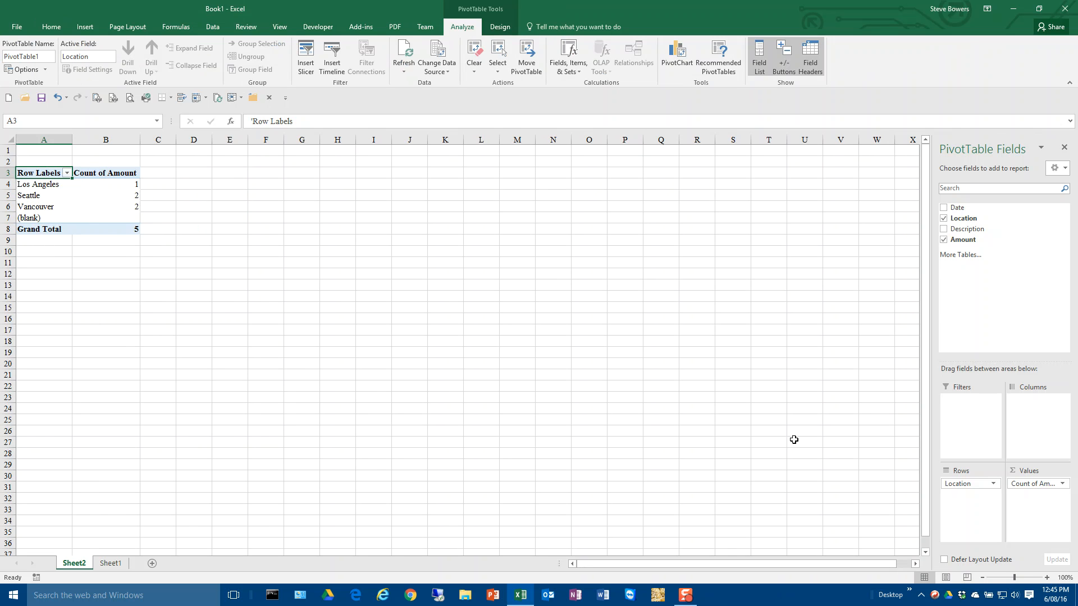
Summarize the PivotTable's Amount value field by Sum.
{"action": "left_click", "coordinate": [1039, 484]}
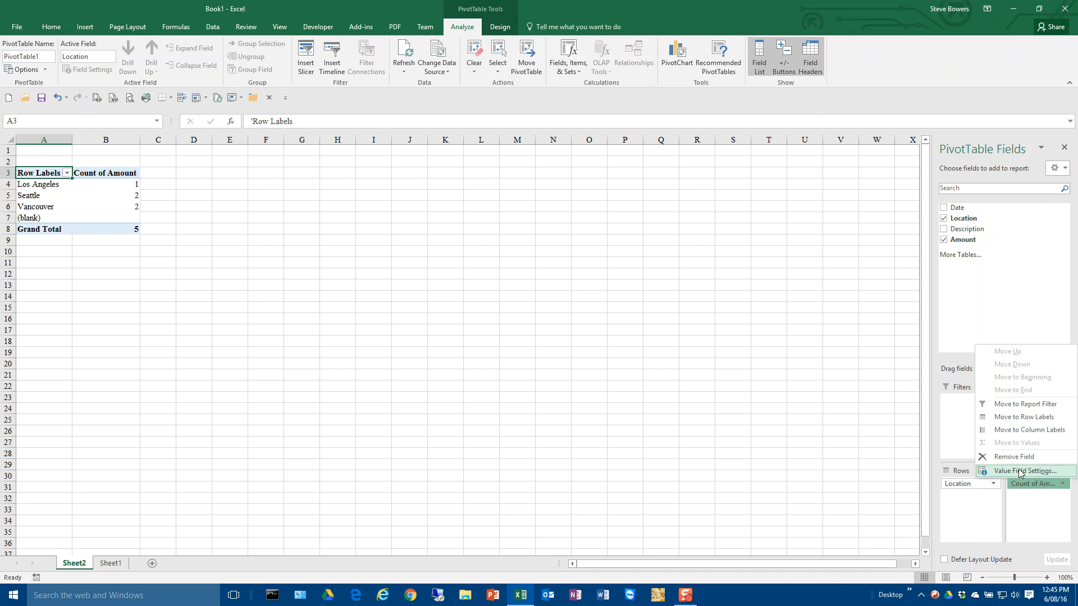
{"action": "left_click", "coordinate": [1021, 472]}
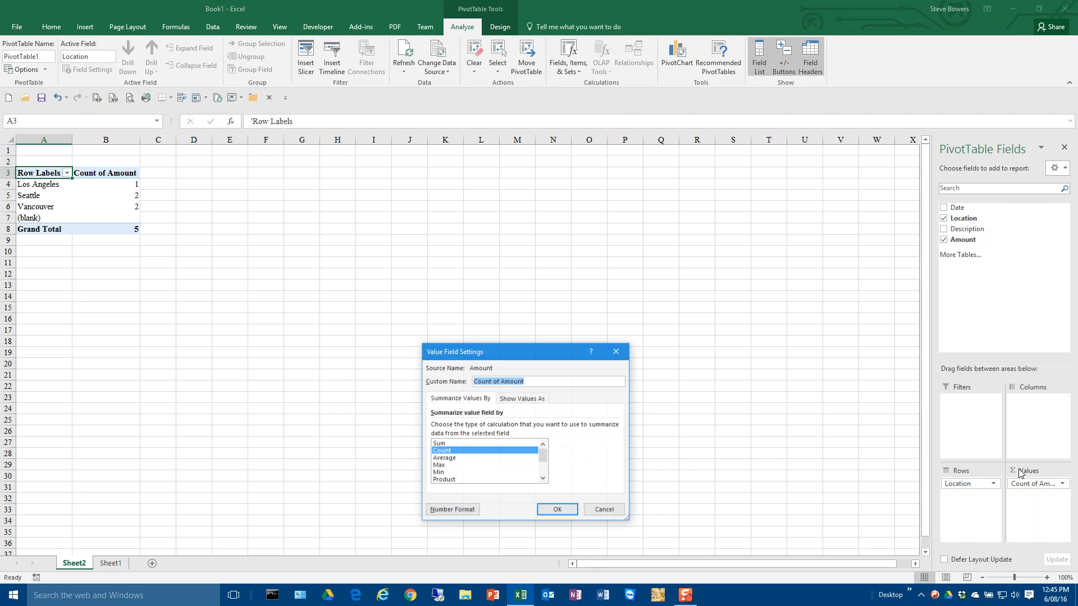
{"action": "left_click", "coordinate": [441, 445]}
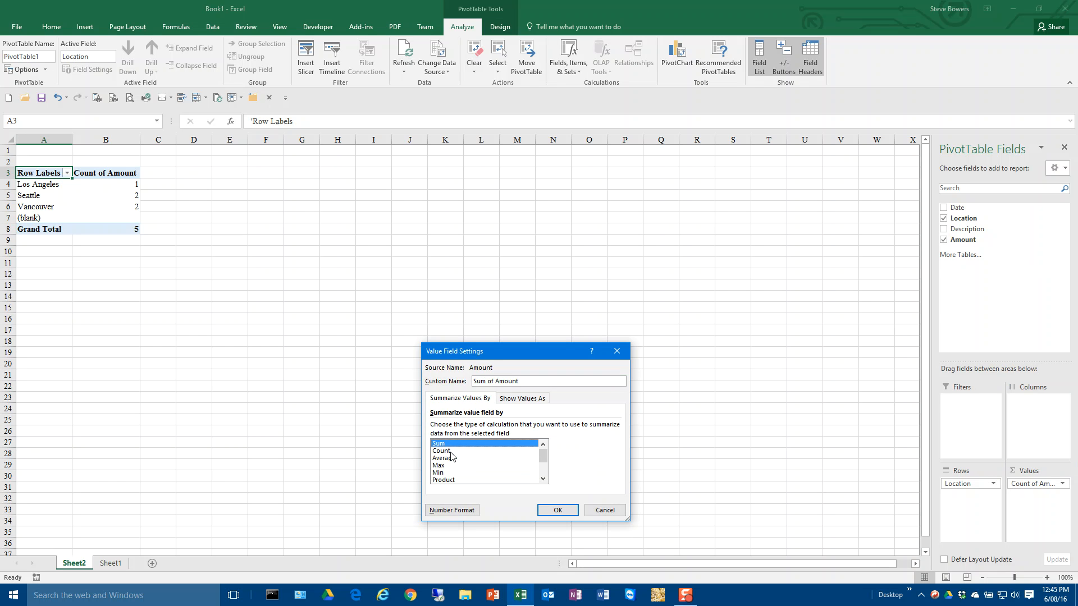
{"action": "left_click", "coordinate": [555, 510]}
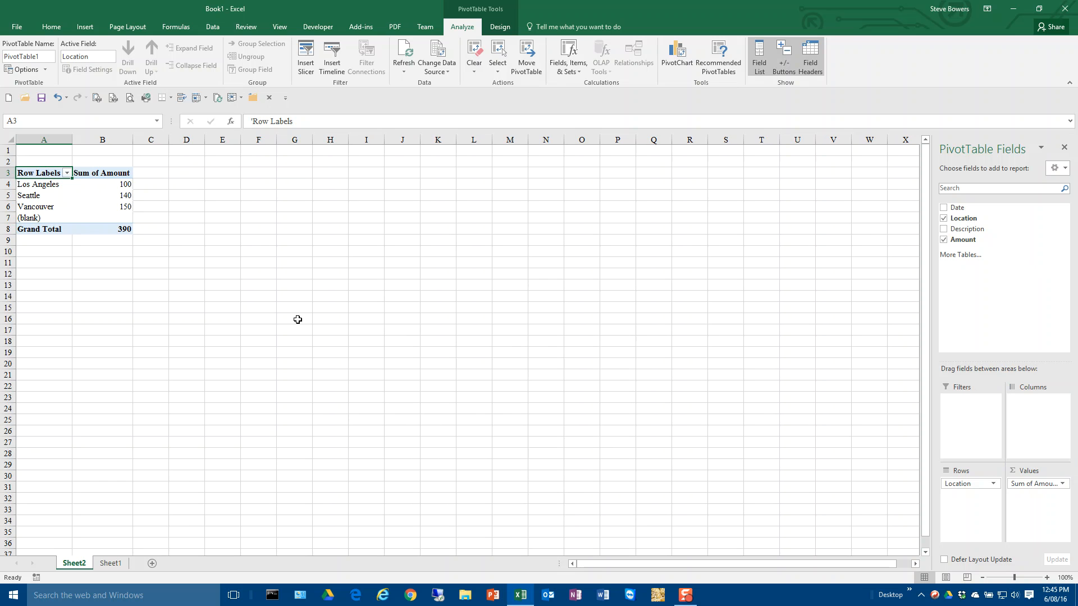
Compare the PivotTable's amounts per location with the source records on Sheet1.
{"action": "left_click", "coordinate": [110, 564]}
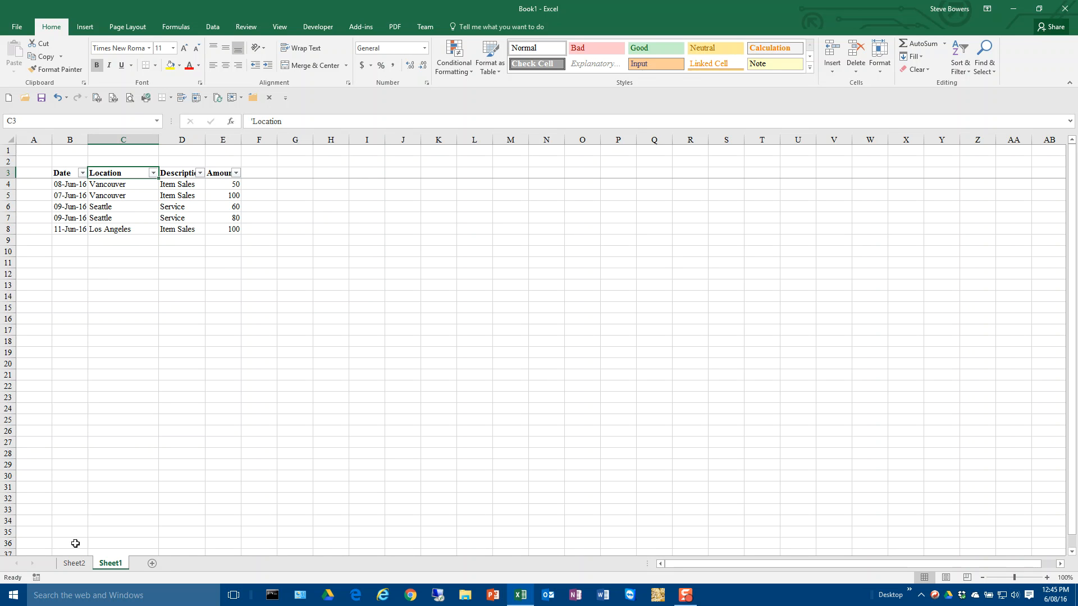
{"action": "left_click", "coordinate": [74, 564]}
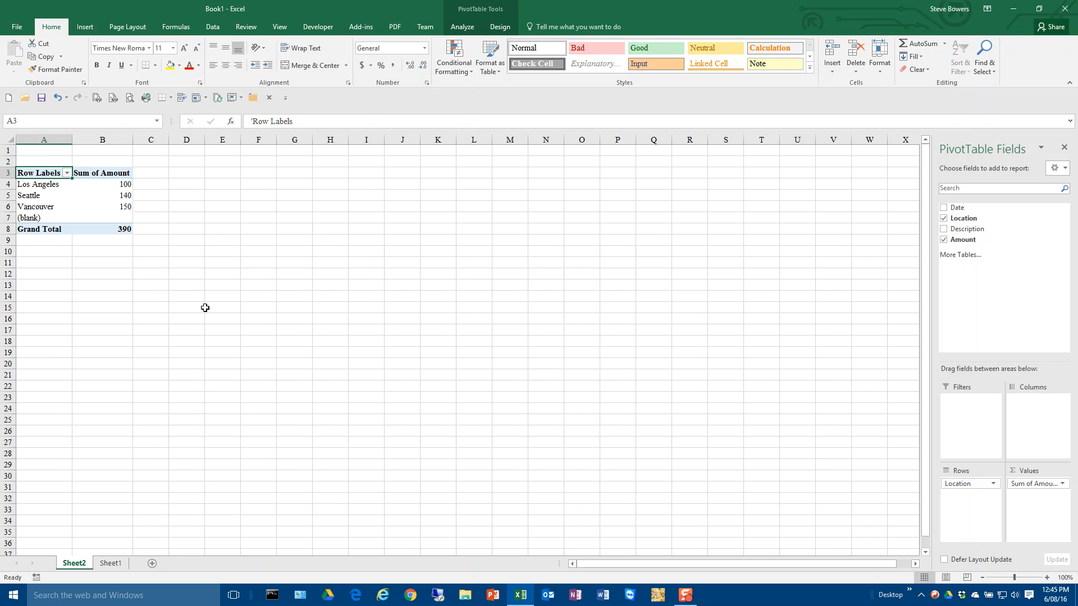
{"action": "left_click", "coordinate": [110, 564]}
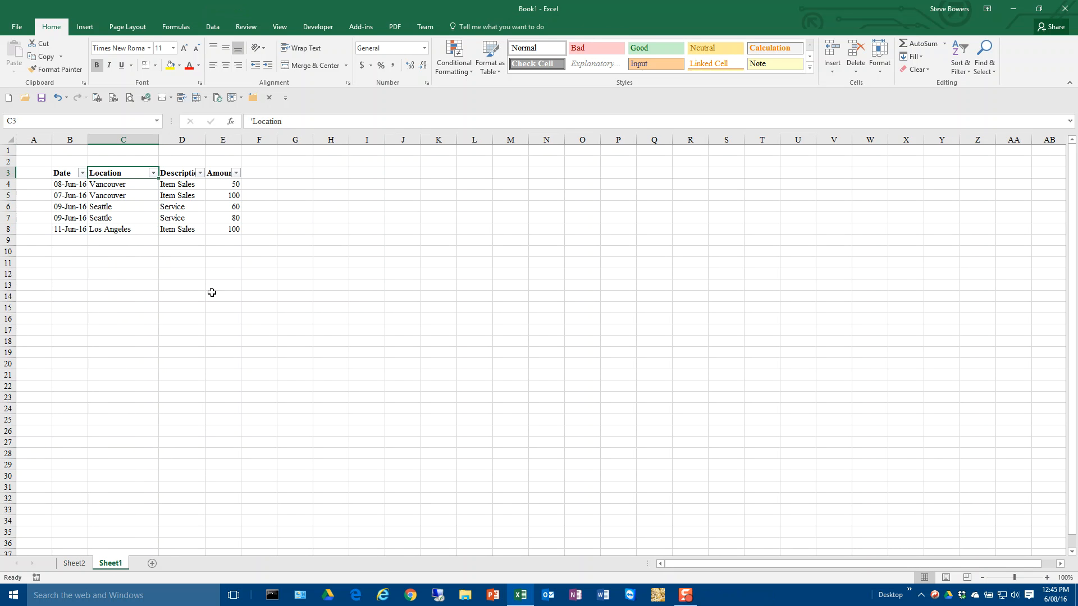
{"action": "left_click", "coordinate": [75, 564]}
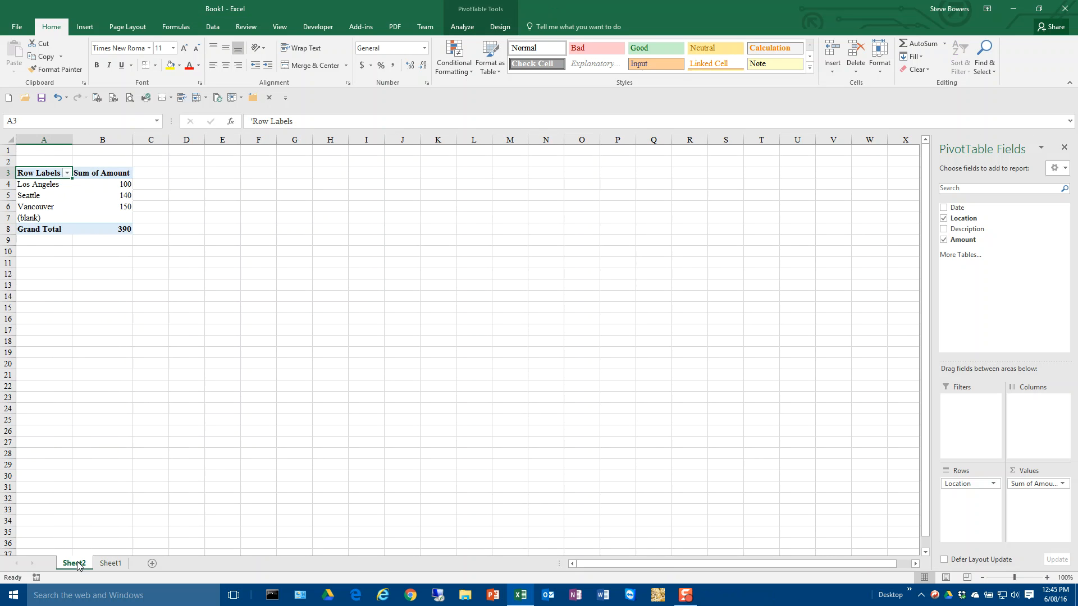
Copy the PivotTable range A3:C9 on Sheet2 and paste it at E3.
{"action": "key", "text": "shift+Right"}
{"action": "key", "text": "shift+Right"}
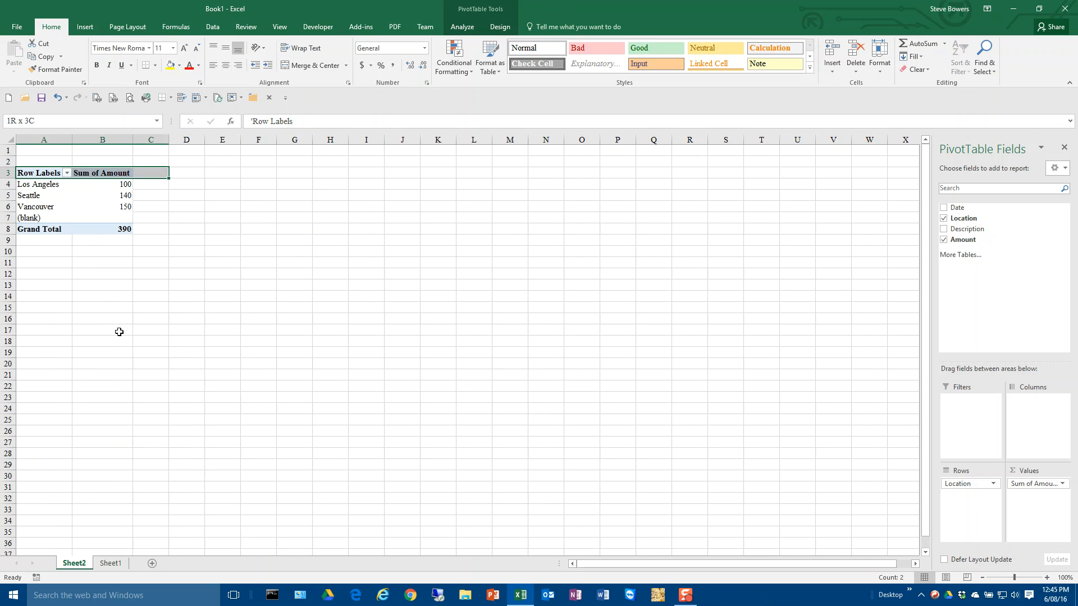
{"action": "key", "text": "shift+Down"}
{"action": "key", "text": "shift+Down"}
{"action": "key", "text": "shift+Down"}
{"action": "key", "text": "shift+Down"}
{"action": "key", "text": "shift+Down"}
{"action": "key", "text": "shift+Down"}
{"action": "key", "text": "ctrl+c"}
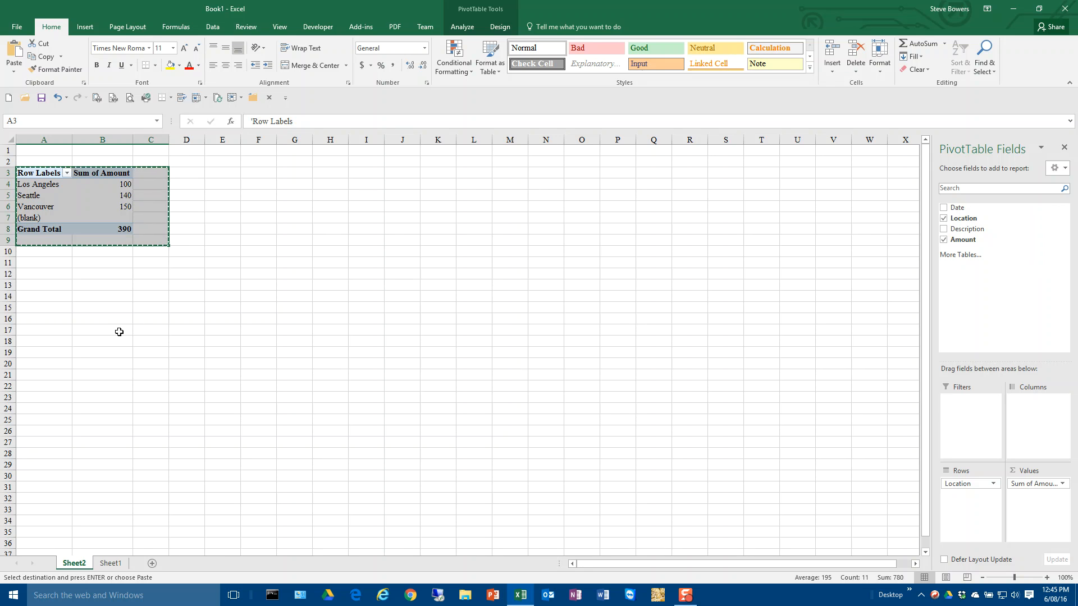
{"action": "key", "text": "Right"}
{"action": "key", "text": "Right"}
{"action": "key", "text": "Right"}
{"action": "key", "text": "Right"}
{"action": "key", "text": "ctrl+v"}
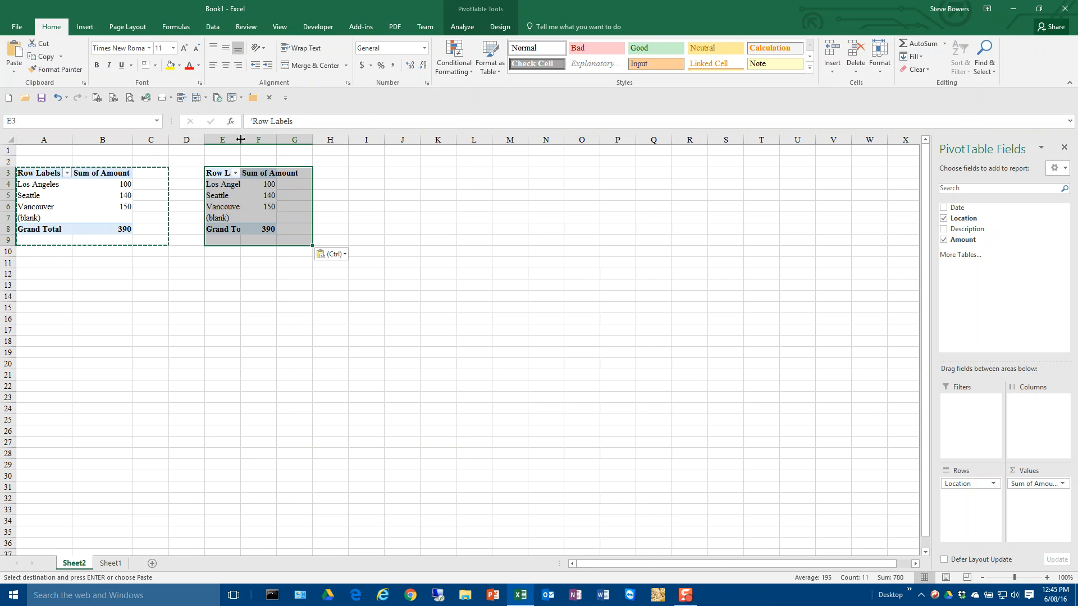
Fit the widths of columns E and F to the copied PivotTable's contents.
{"action": "double_click", "coordinate": [241, 139]}
{"action": "left_click", "coordinate": [349, 162]}
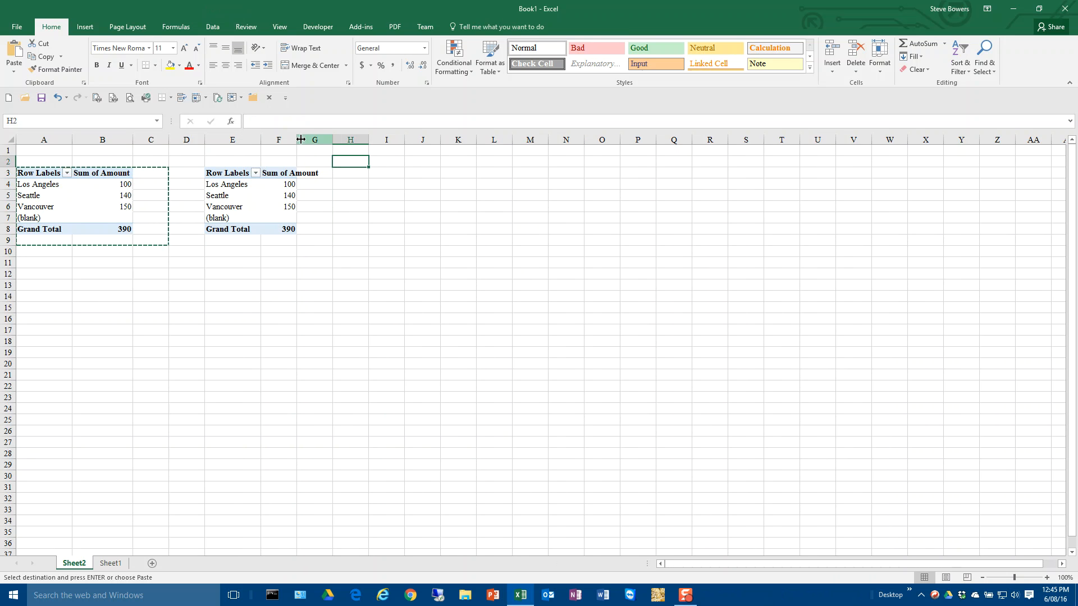
{"action": "double_click", "coordinate": [298, 139]}
Replace Location with Date in the rows of the copied PivotTable at E3.
{"action": "left_click", "coordinate": [281, 195]}
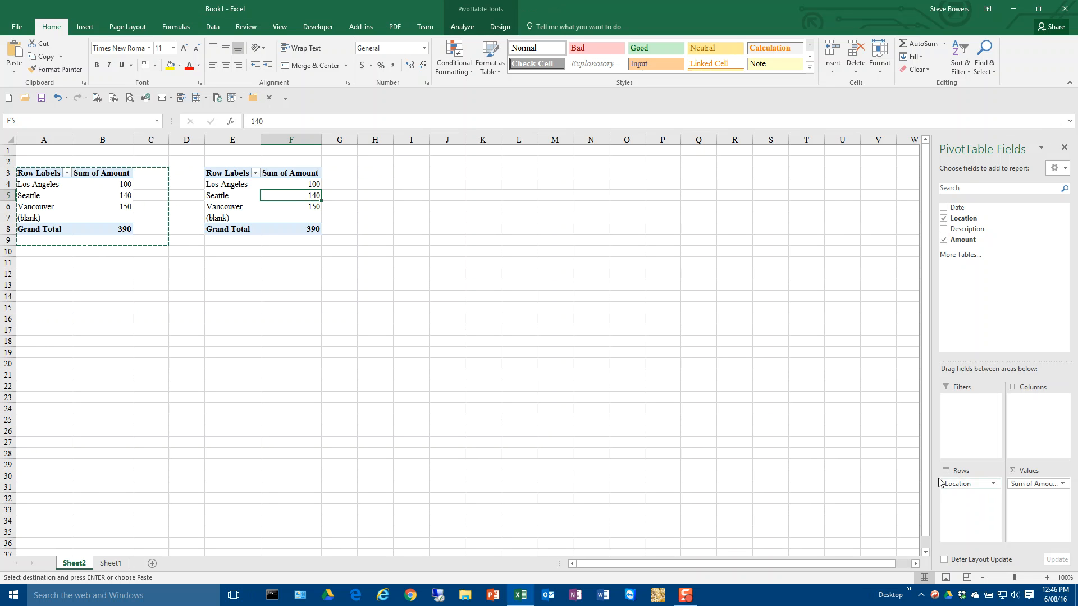
{"action": "left_click_drag", "start_coordinate": [970, 484], "coordinate": [994, 296]}
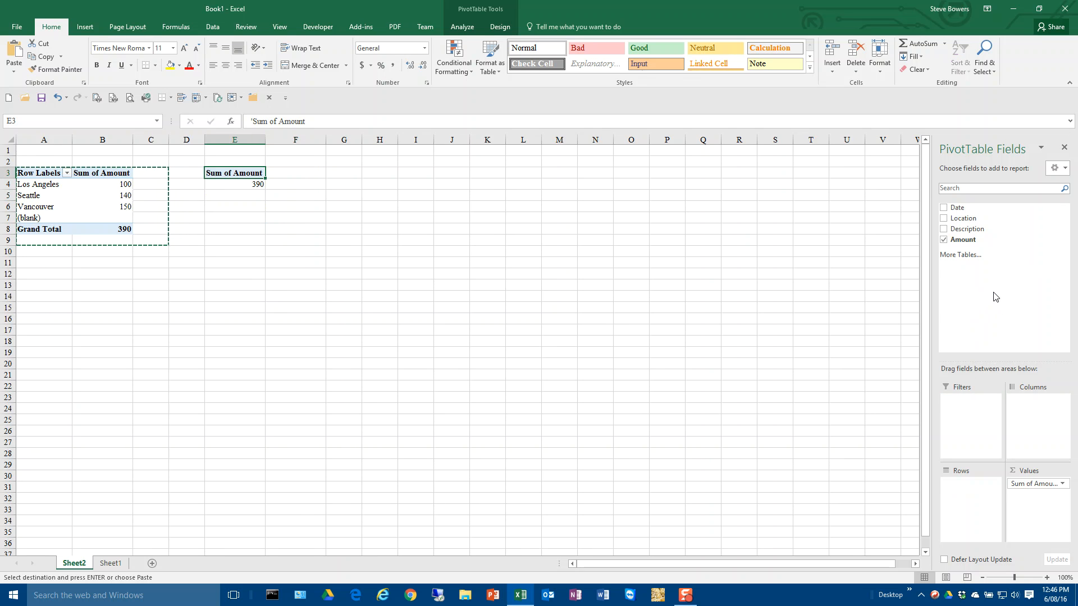
{"action": "left_click_drag", "start_coordinate": [961, 210], "coordinate": [969, 490]}
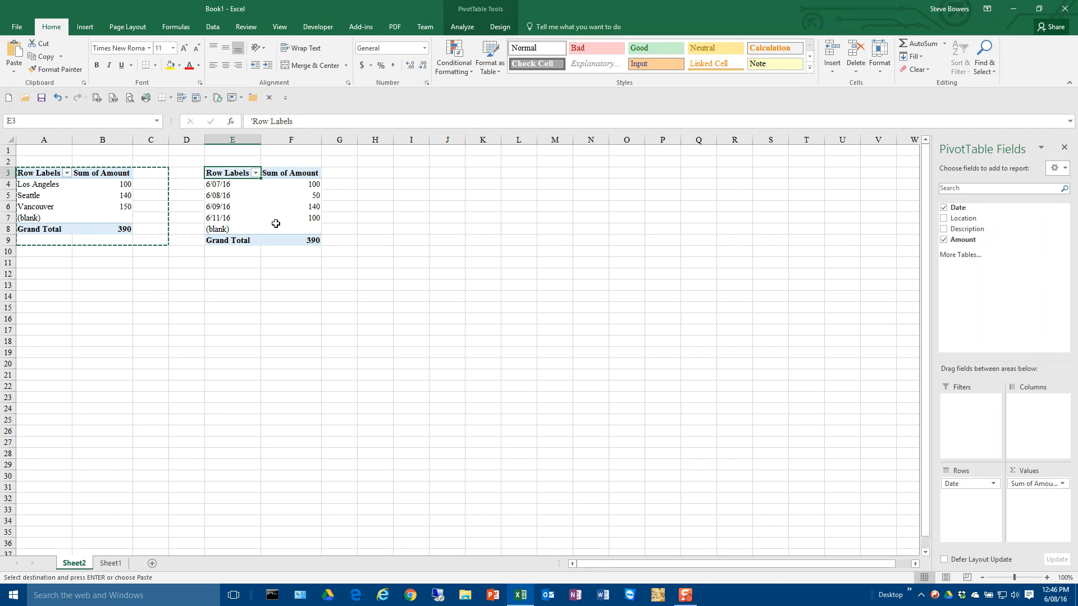
Filter the copied PivotTable to show only the date 6/09/16, and clear that filter.
{"action": "left_click", "coordinate": [255, 174]}
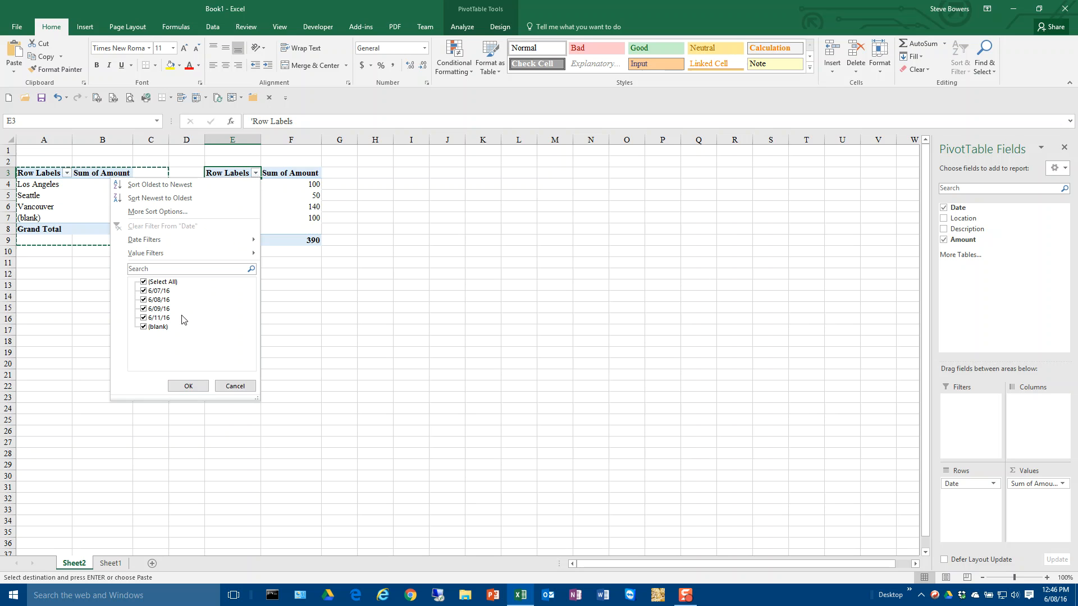
{"action": "left_click", "coordinate": [144, 282]}
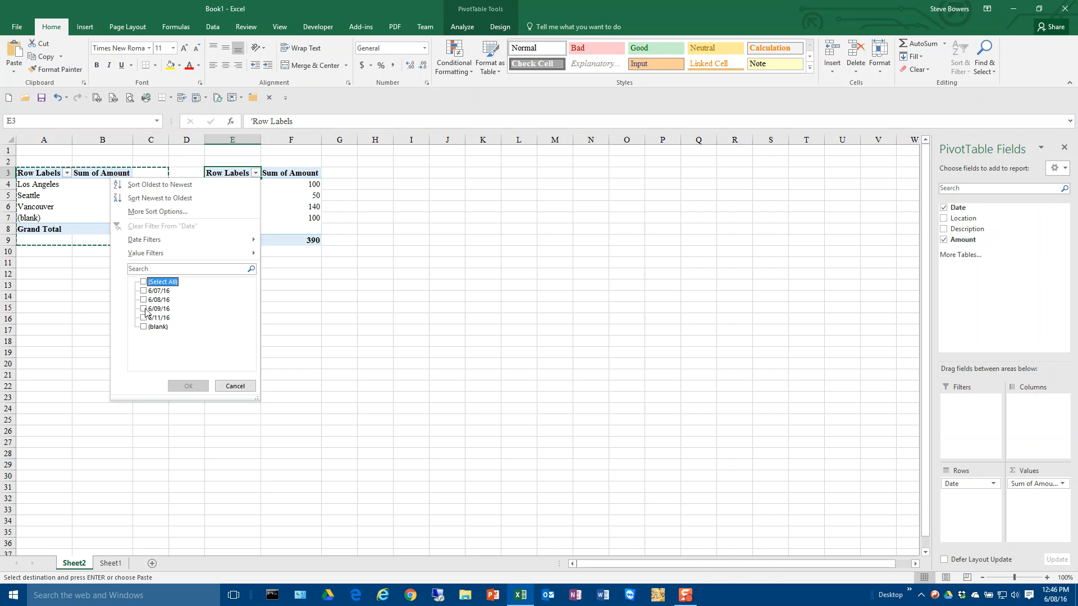
{"action": "left_click", "coordinate": [143, 309]}
{"action": "left_click", "coordinate": [189, 386]}
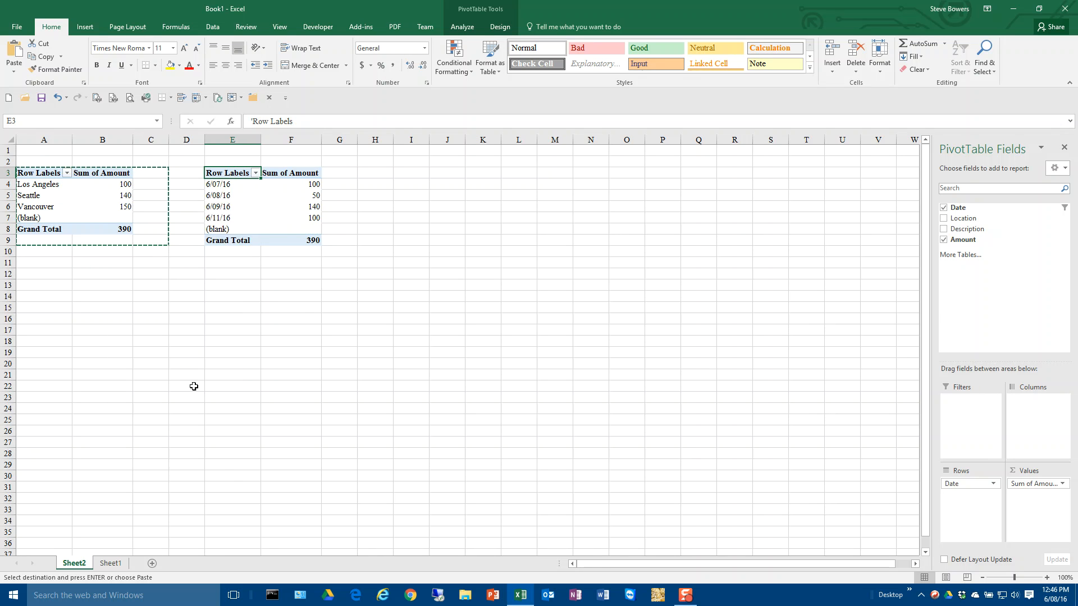
{"action": "left_click", "coordinate": [258, 176]}
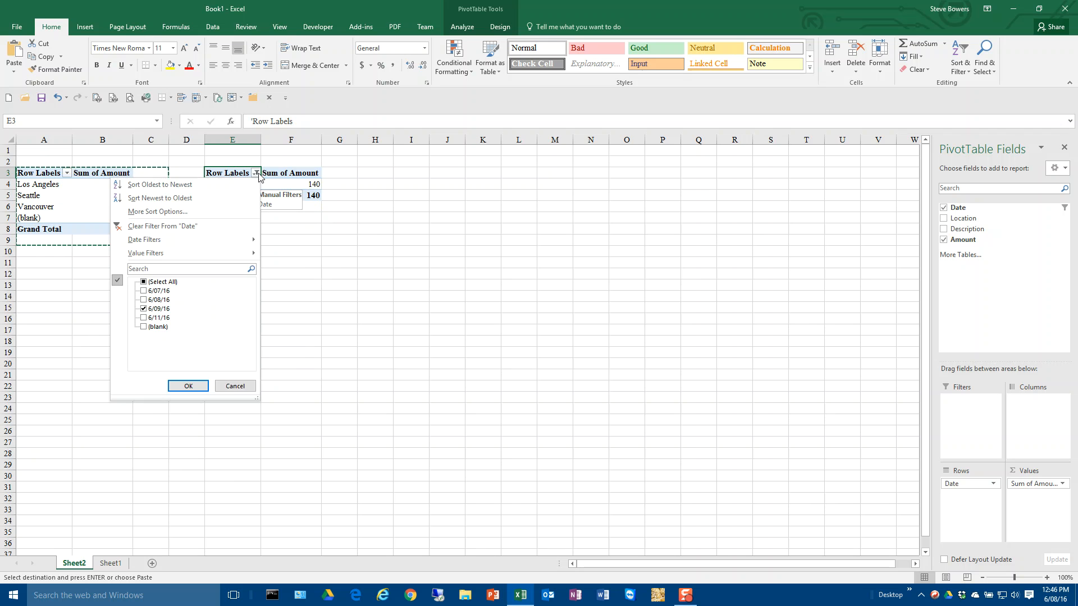
{"action": "left_click", "coordinate": [151, 226]}
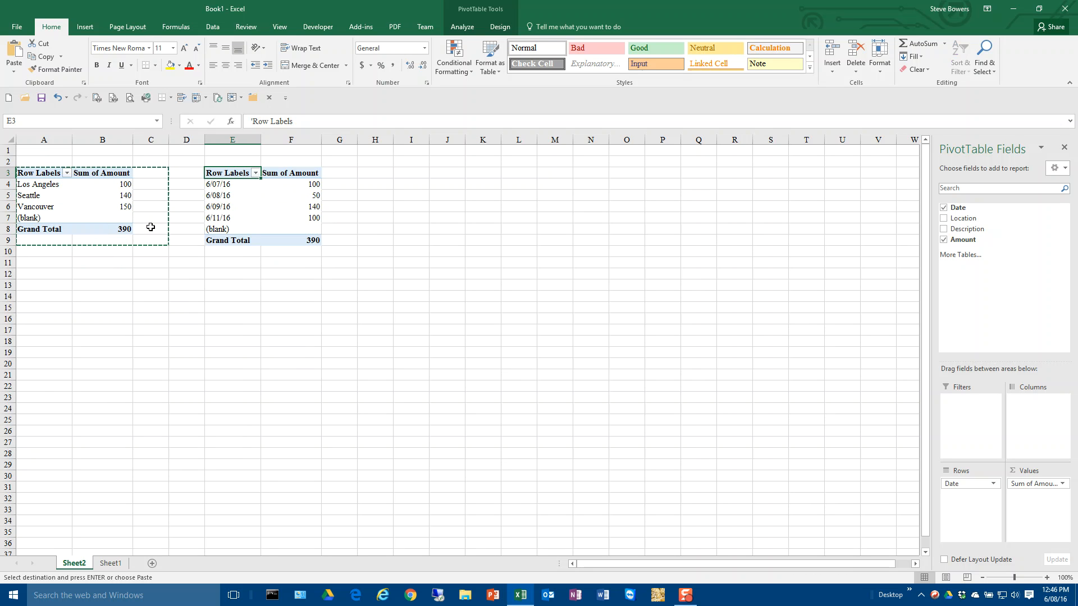
Start a new record below the sales list on Sheet1 by entering the date 01-Aug-16 in B9.
{"action": "left_click", "coordinate": [111, 564]}
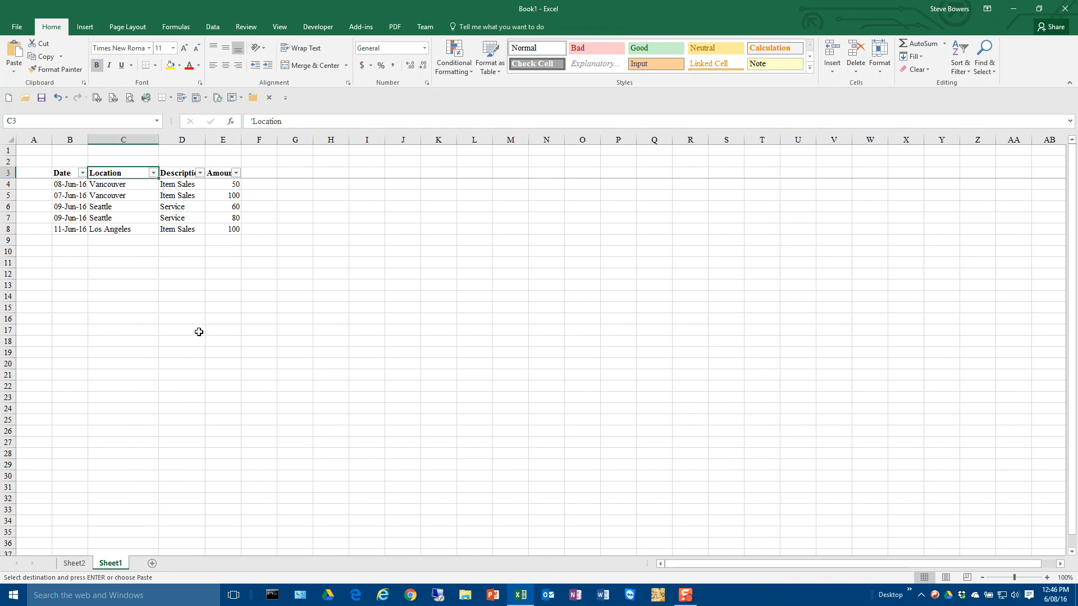
{"action": "key", "text": "Left"}
{"action": "key", "text": "Down"}
{"action": "key", "text": "Down"}
{"action": "key", "text": "Down"}
{"action": "key", "text": "Down"}
{"action": "key", "text": "Down"}
{"action": "key", "text": "Down"}
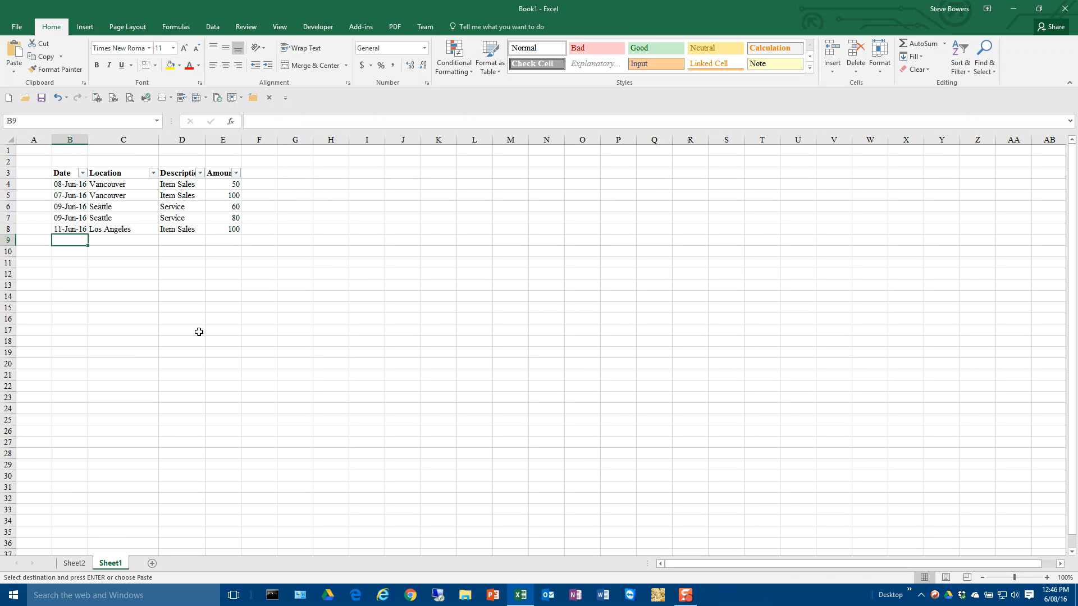
{"action": "type", "text": "01-a"}
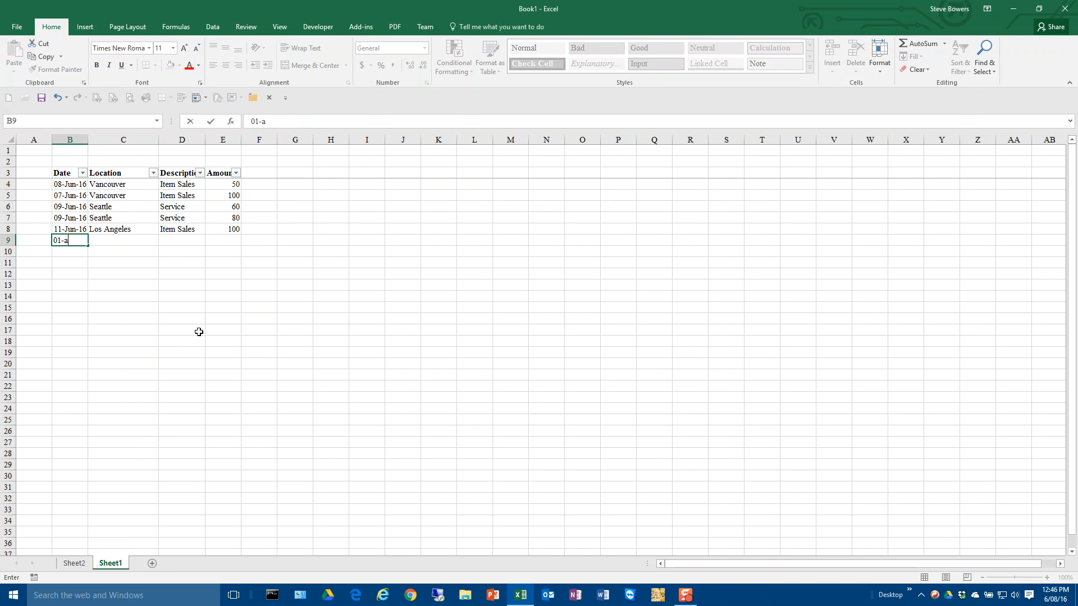
{"action": "type", "text": "ug-16"}
{"action": "key", "text": "Return"}
Copy the location Los Angeles from C8 into C9 for the new record.
{"action": "key", "text": "Up"}
{"action": "key", "text": "Right"}
{"action": "key", "text": "Up"}
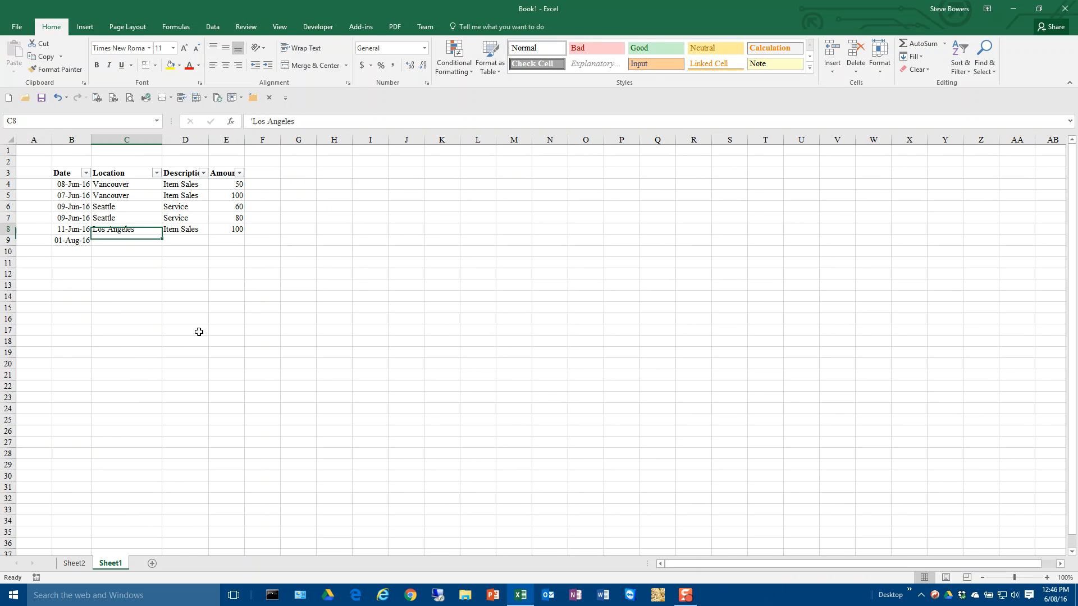
{"action": "key", "text": "ctrl+c"}
{"action": "key", "text": "Down"}
{"action": "key", "text": "ctrl+v"}
{"action": "key", "text": "ctrl"}
{"action": "key", "text": "Escape"}
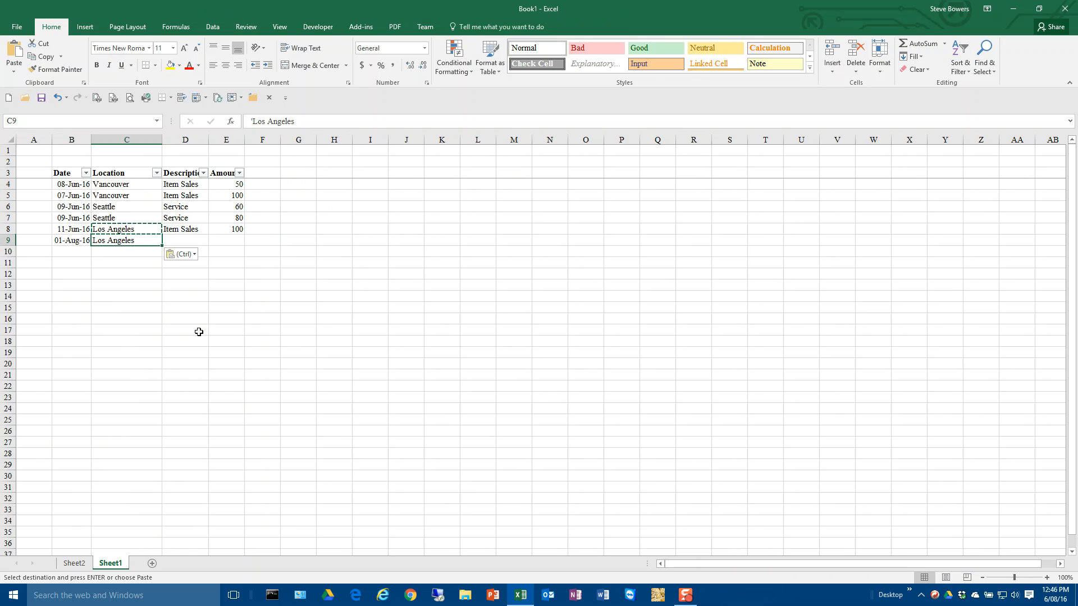
Complete the 01-Aug-16 record by copying the description Item Sales from D8 into D9 and entering the amount 80 in E9.
{"action": "key", "text": "Up"}
{"action": "key", "text": "Right"}
{"action": "key", "text": "ctrl+c"}
{"action": "key", "text": "Down"}
{"action": "key", "text": "ctrl+v"}
{"action": "key", "text": "Right"}
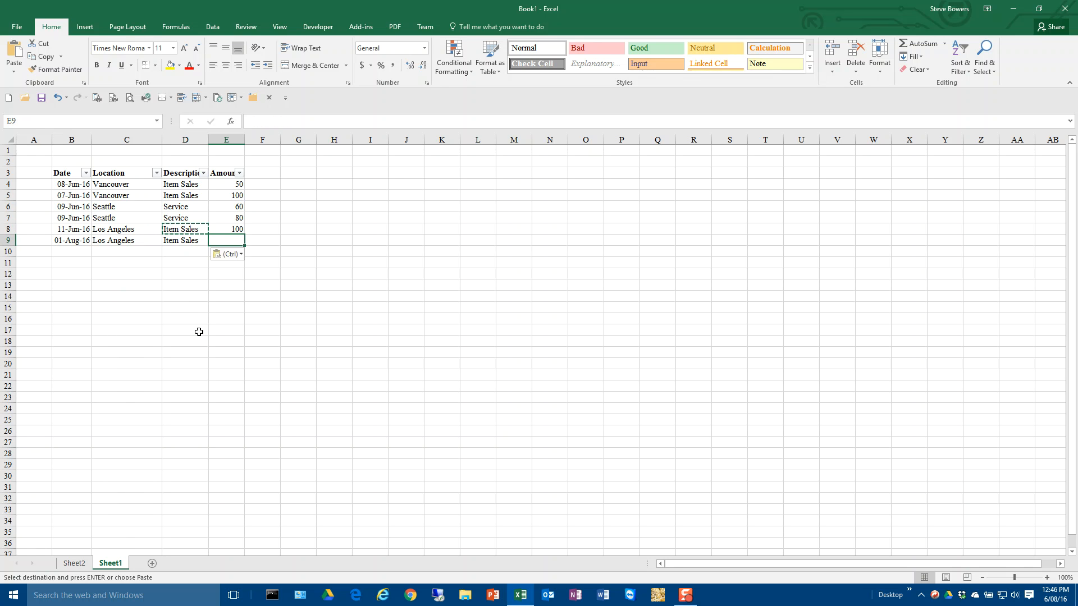
{"action": "type", "text": "80"}
{"action": "key", "text": "Return"}
{"action": "key", "text": "Up"}
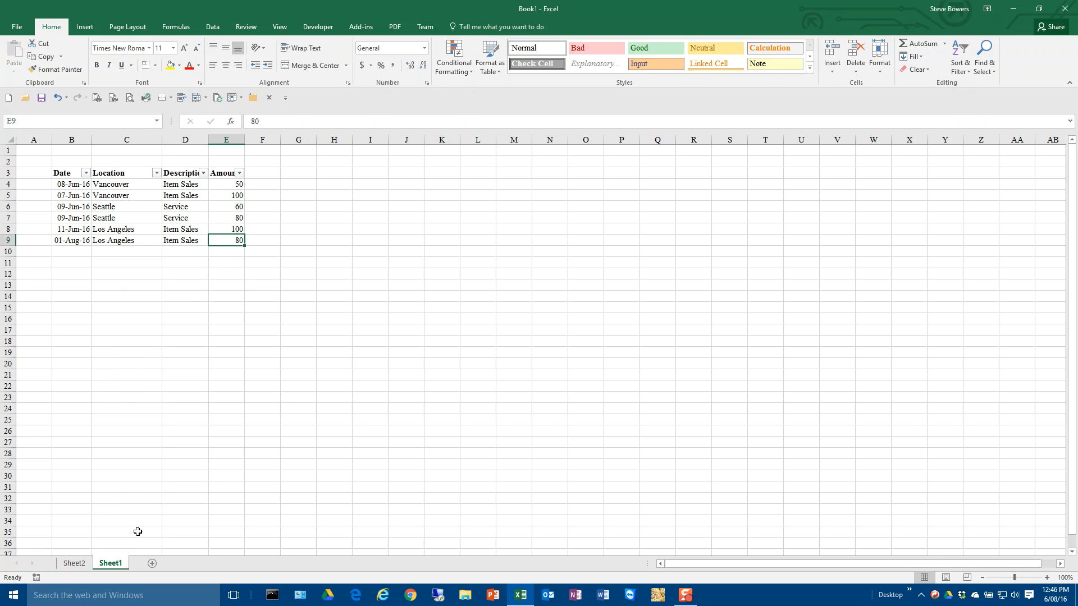
Refresh the date PivotTable on Sheet2 to bring in the new sales record.
{"action": "left_click", "coordinate": [75, 563]}
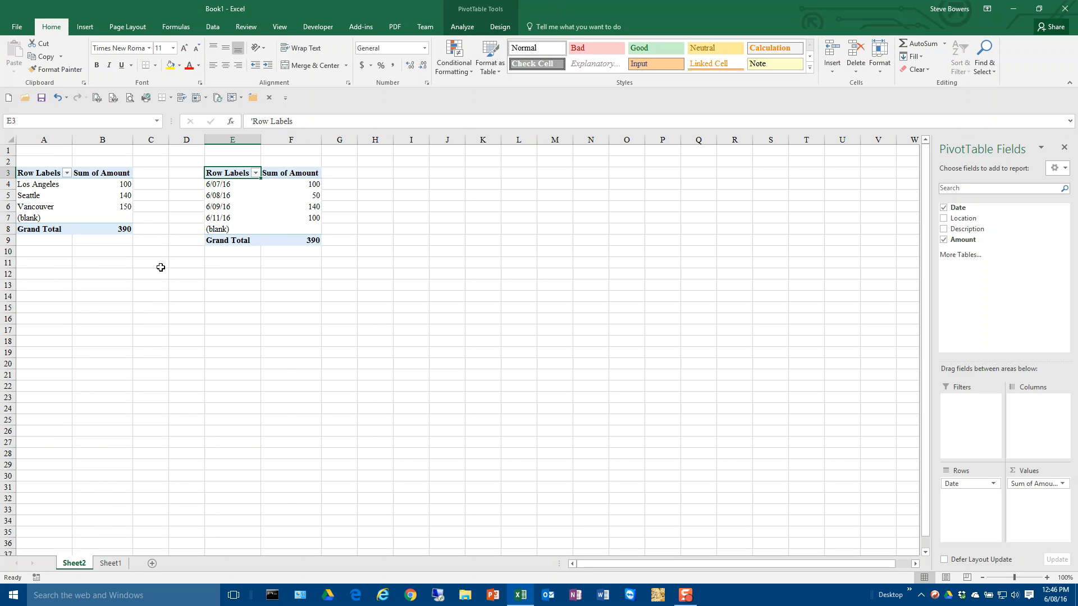
{"action": "right_click", "coordinate": [259, 212]}
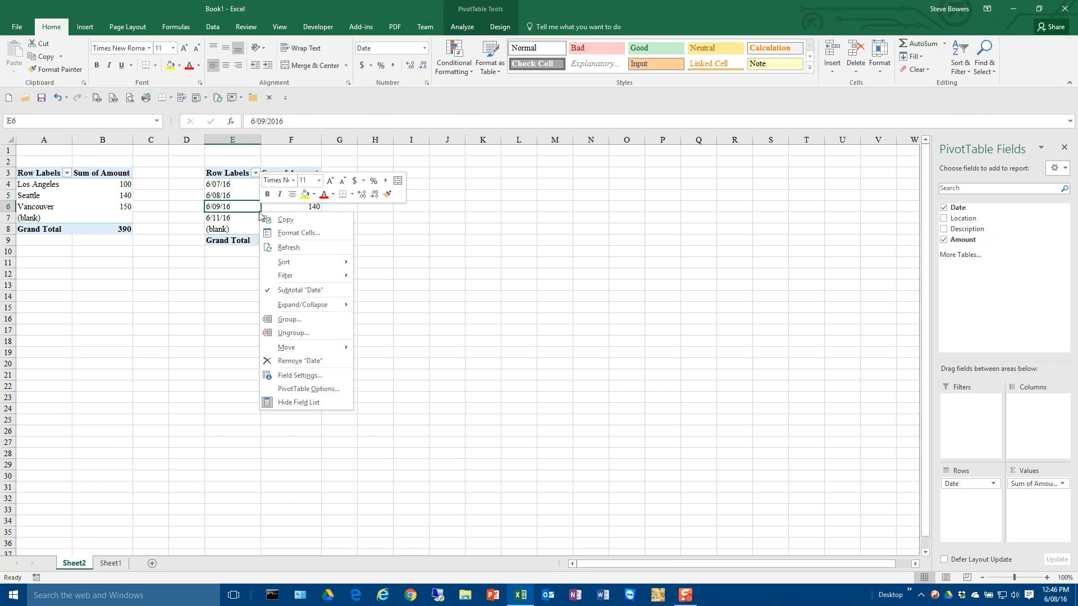
{"action": "left_click", "coordinate": [289, 248]}
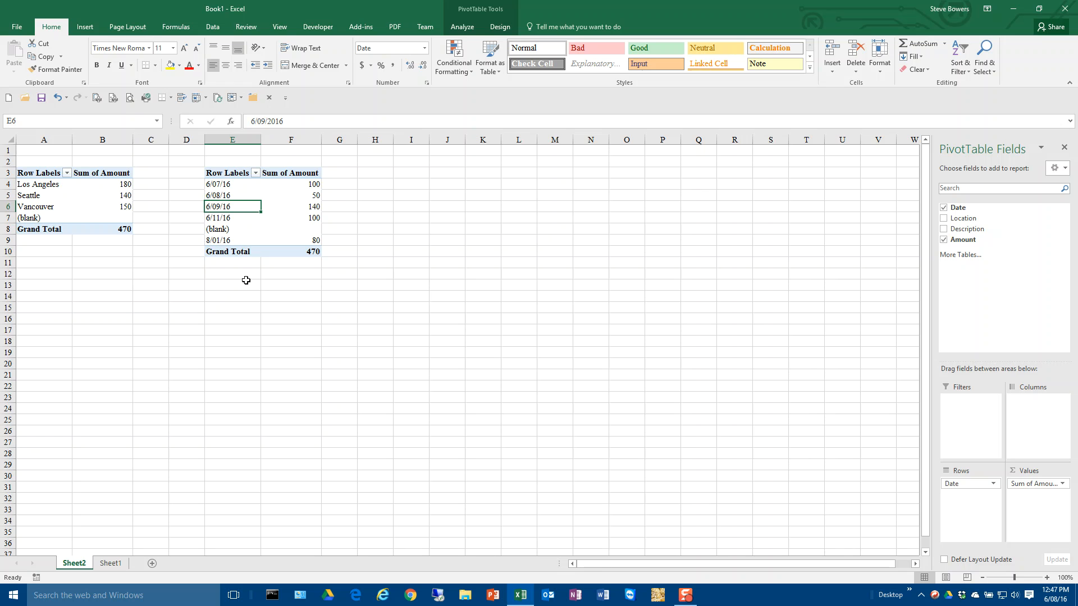
Filter the date PivotTable to show only 8/01/16, and clear that filter.
{"action": "mouse_move", "coordinate": [296, 244]}
{"action": "left_click", "coordinate": [256, 173]}
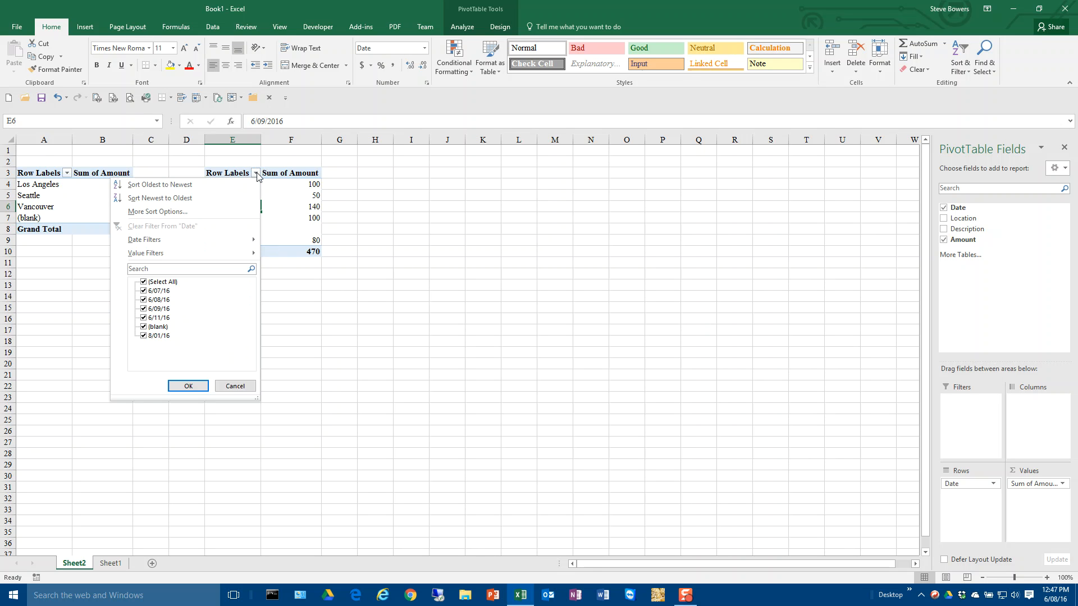
{"action": "left_click", "coordinate": [145, 283]}
{"action": "left_click", "coordinate": [144, 336]}
{"action": "left_click", "coordinate": [187, 385]}
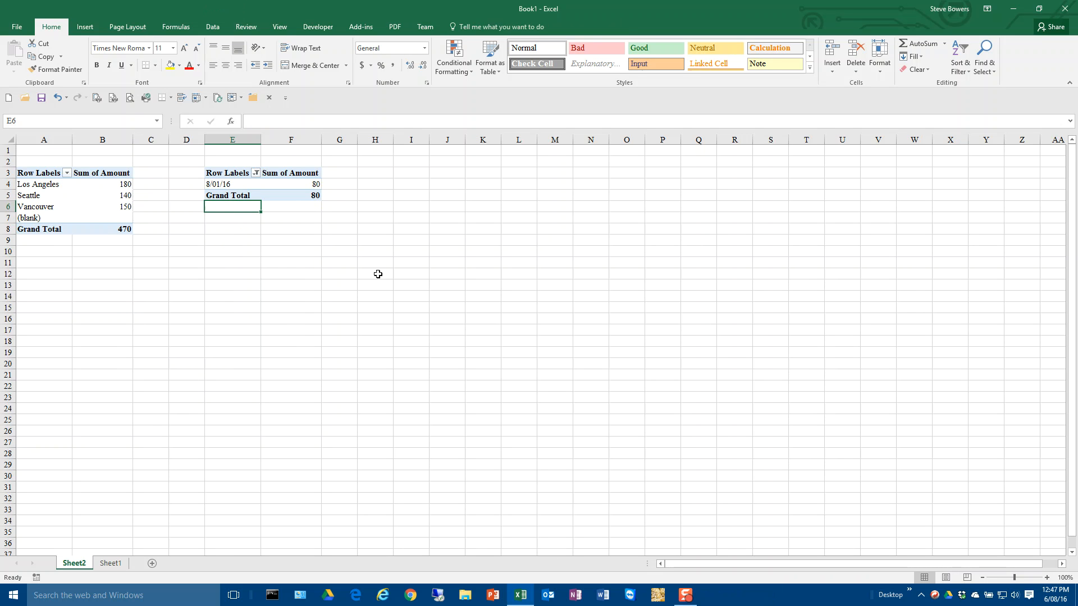
{"action": "left_click", "coordinate": [256, 173]}
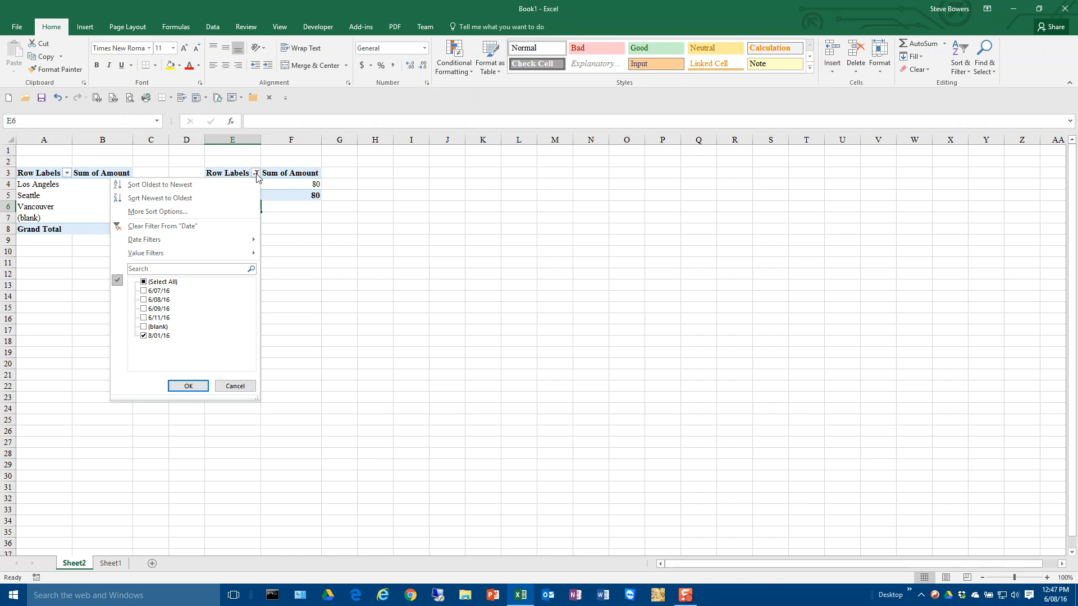
{"action": "left_click", "coordinate": [176, 226]}
{"action": "left_click", "coordinate": [110, 563]}
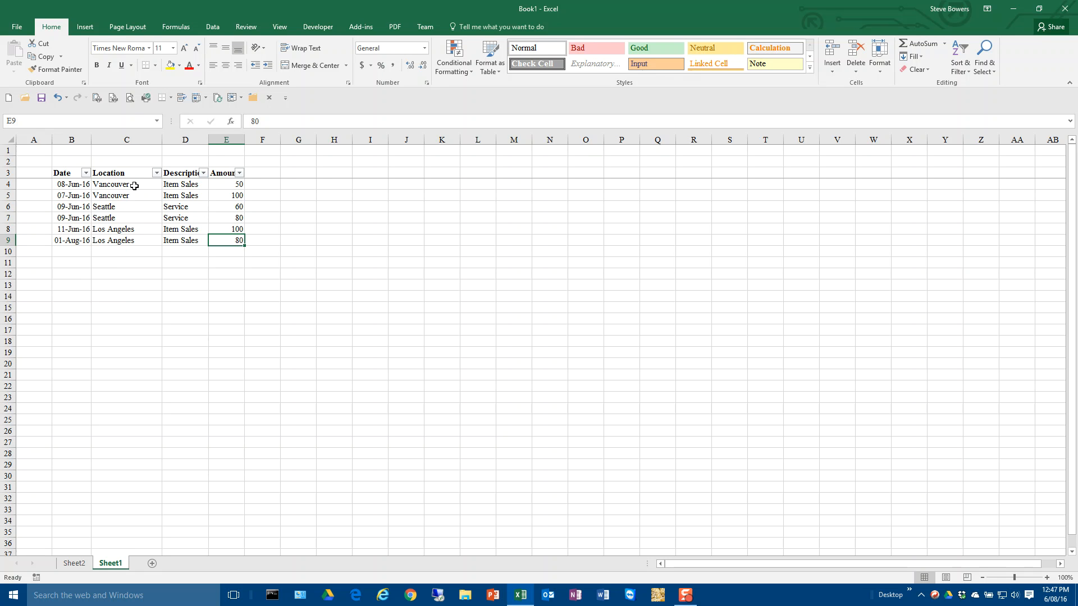
{"action": "left_click", "coordinate": [78, 563]}
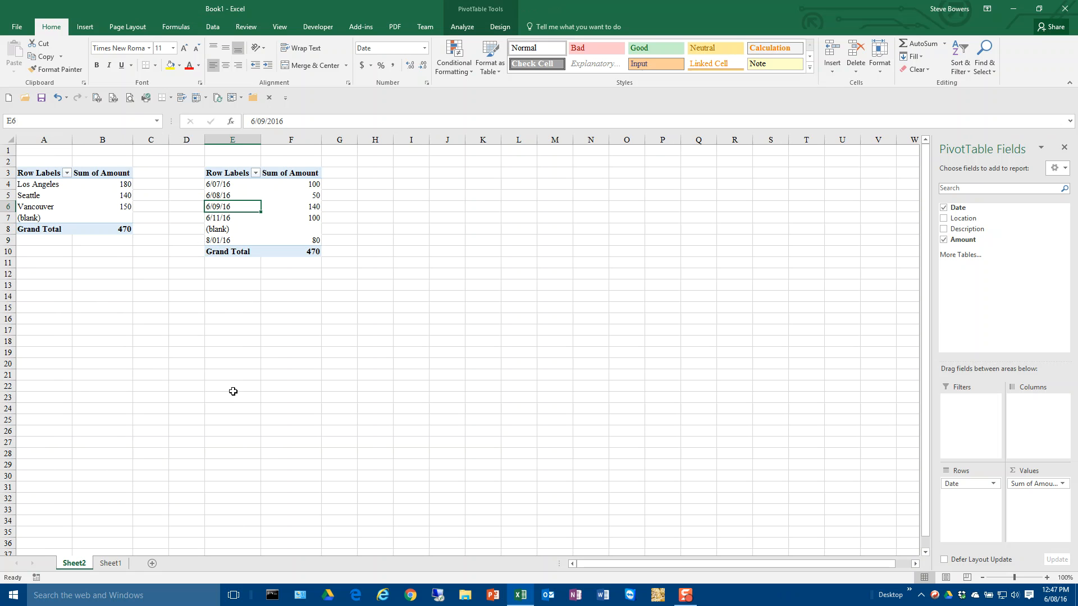